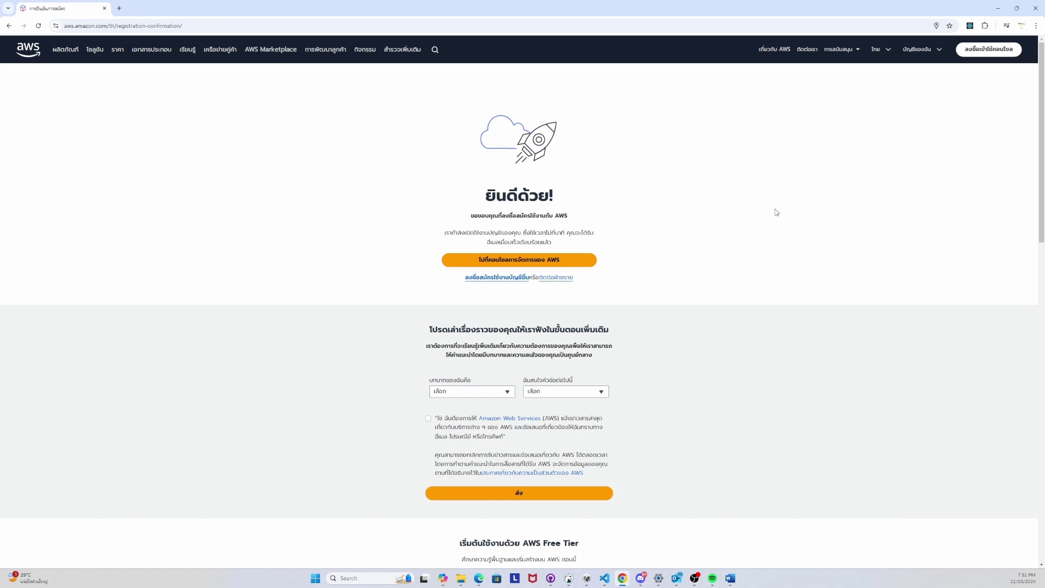
- Open the AWS Management Console and go to the S3 storage service from the list of all services
click(544, 260)
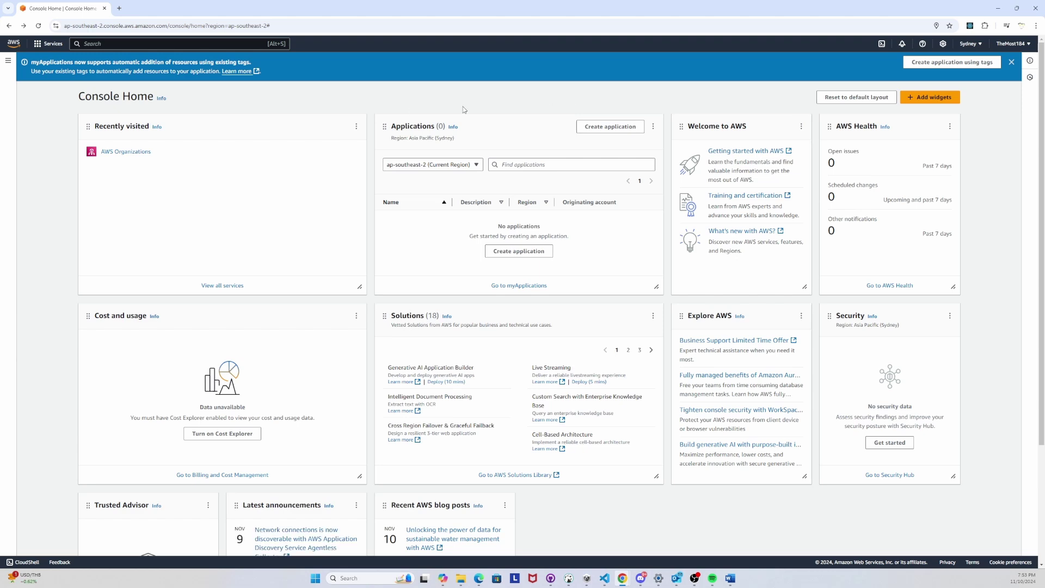
click(8, 60)
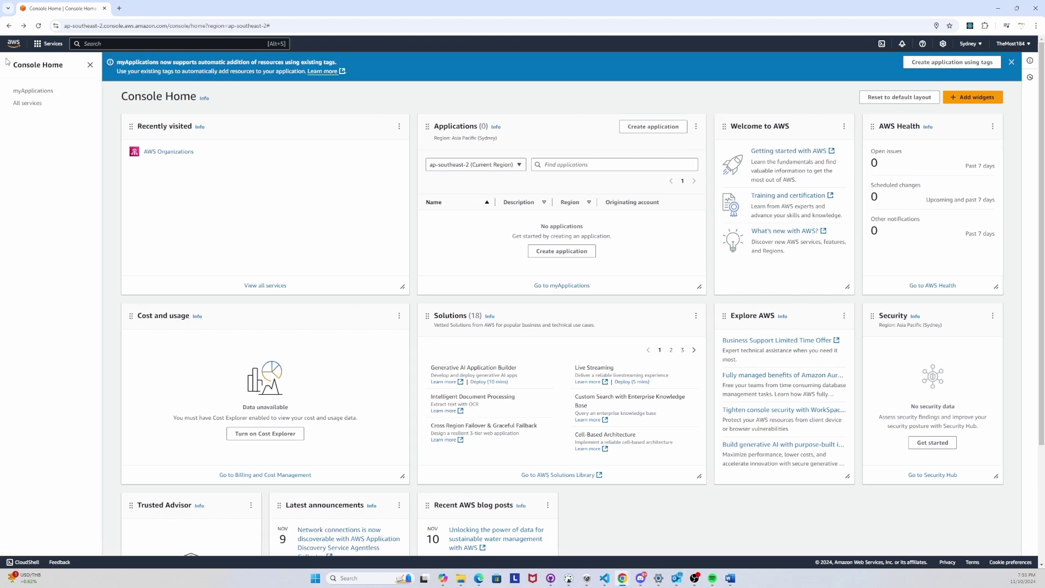
click(34, 103)
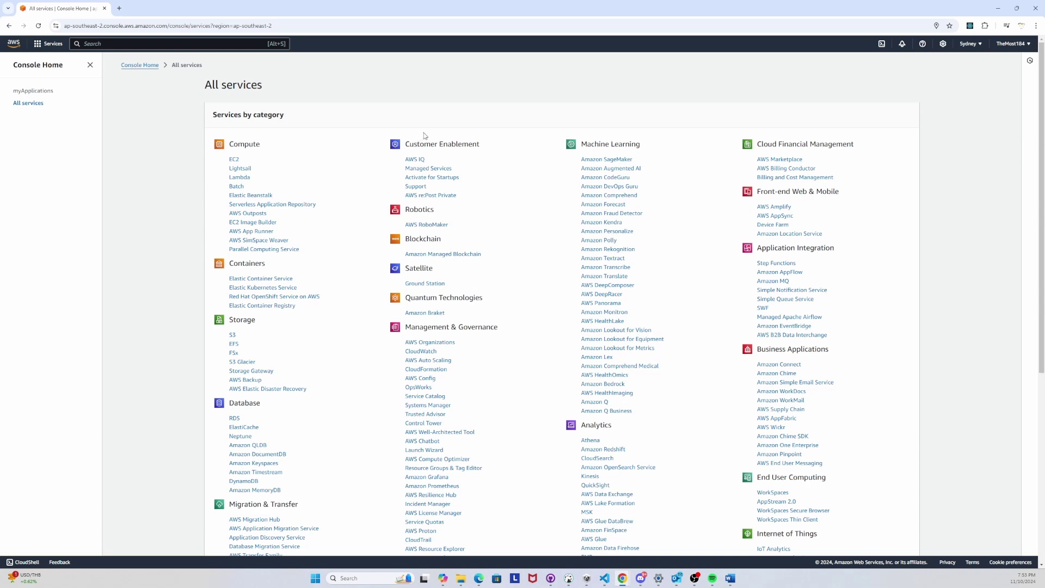
scroll(539, 143, down, 5)
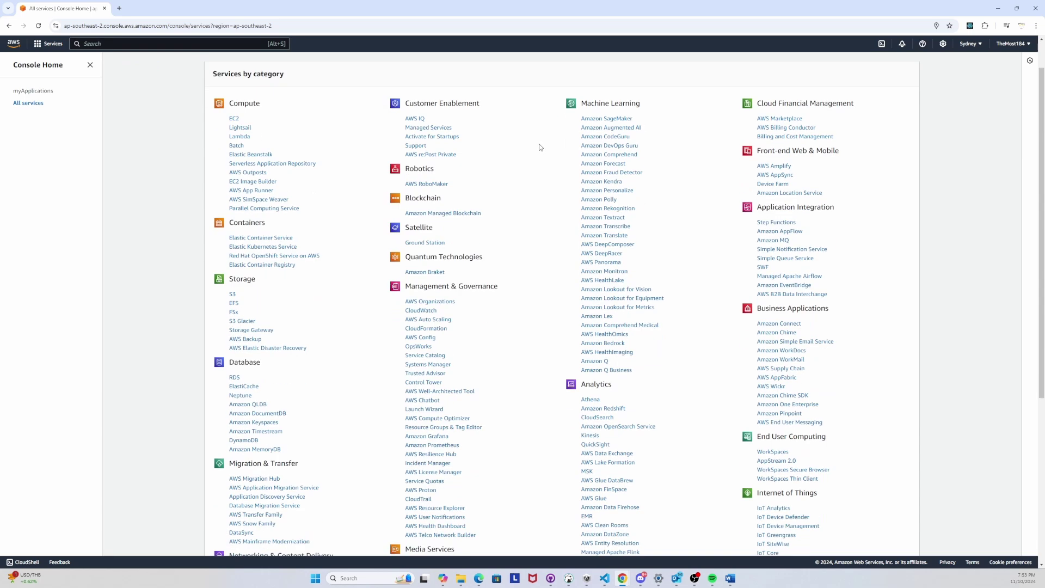
scroll(690, 256, up, 3)
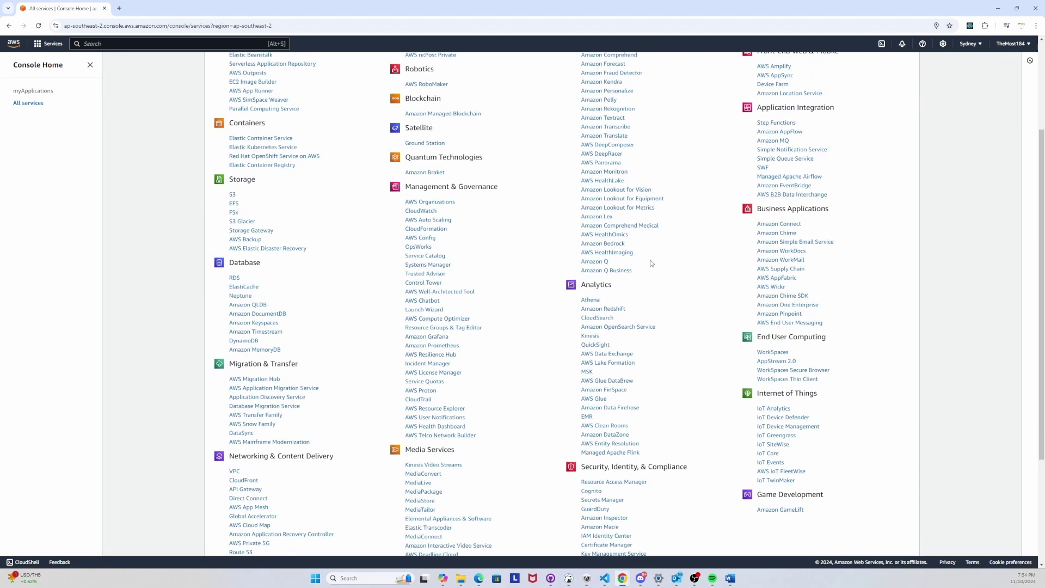
click(233, 195)
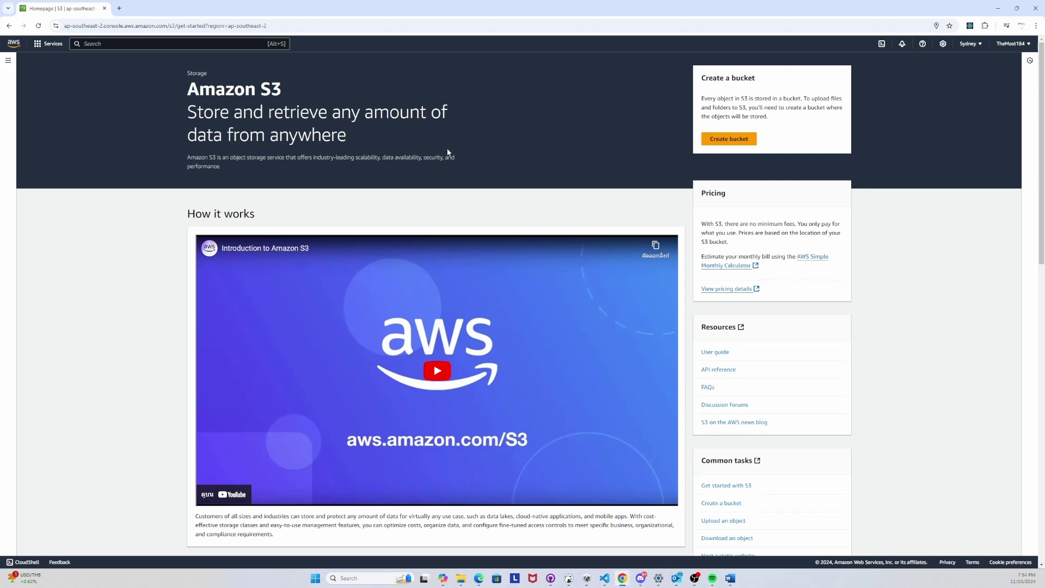
- Create an S3 bucket named testforajnu in the Sydney region, keeping the default settings
click(732, 144)
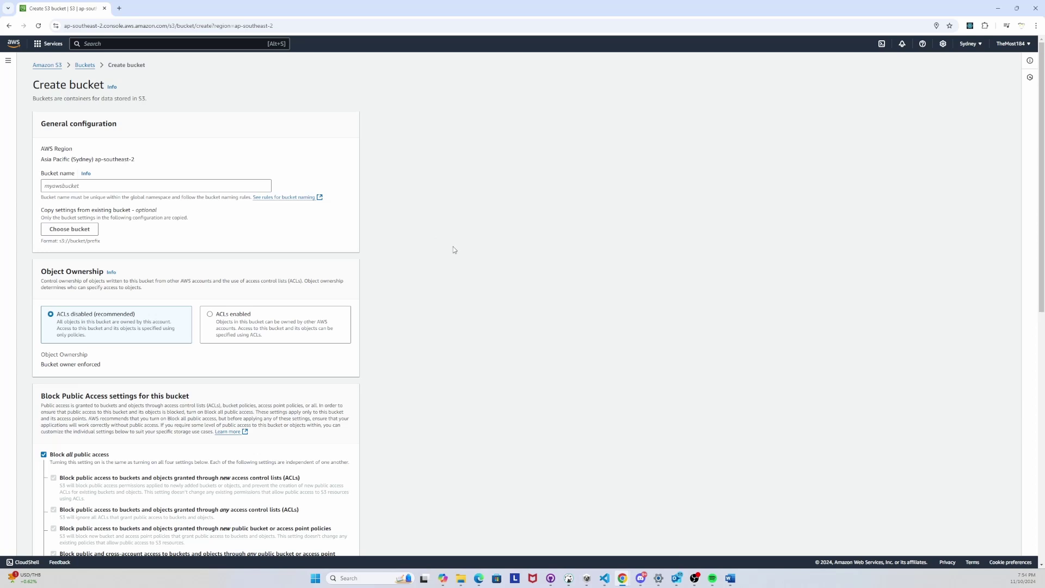
click(122, 185)
text(testforajnu)
scroll(385, 271, down, 10)
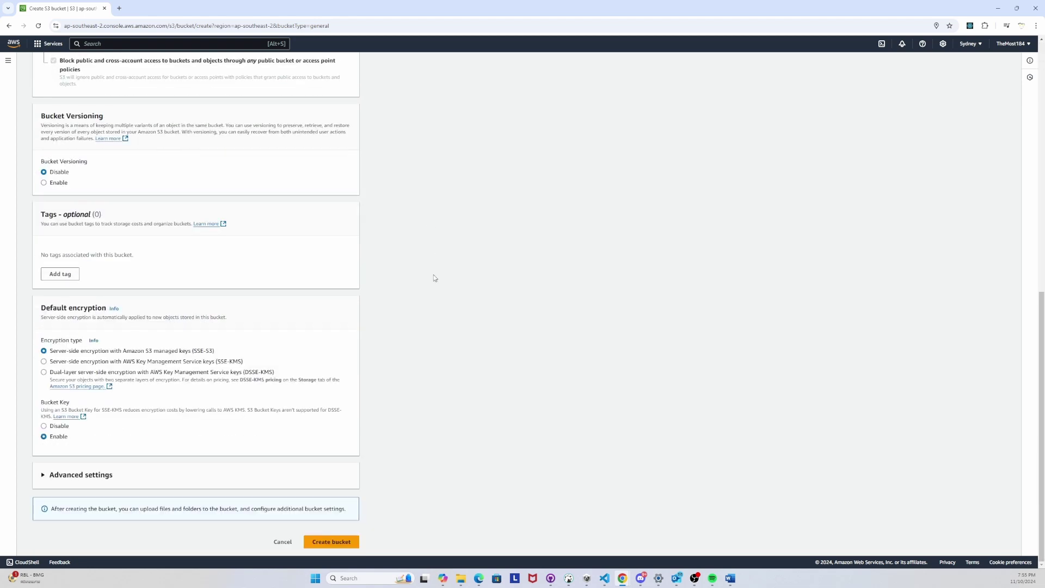
key(Return)
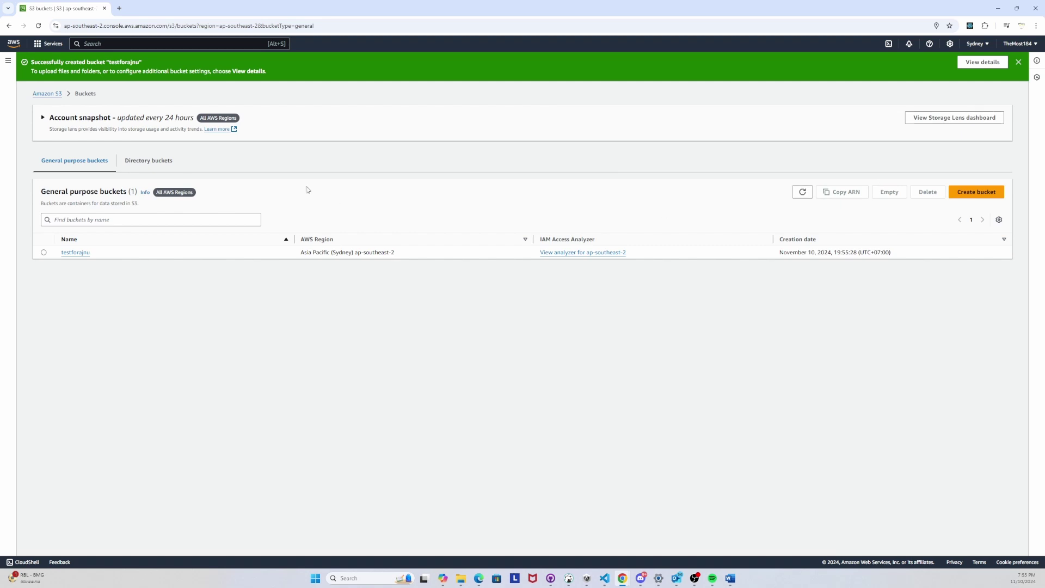
- Upload the image IMG20170429194536.jpg to the testforajnu bucket and return to its object list
click(81, 253)
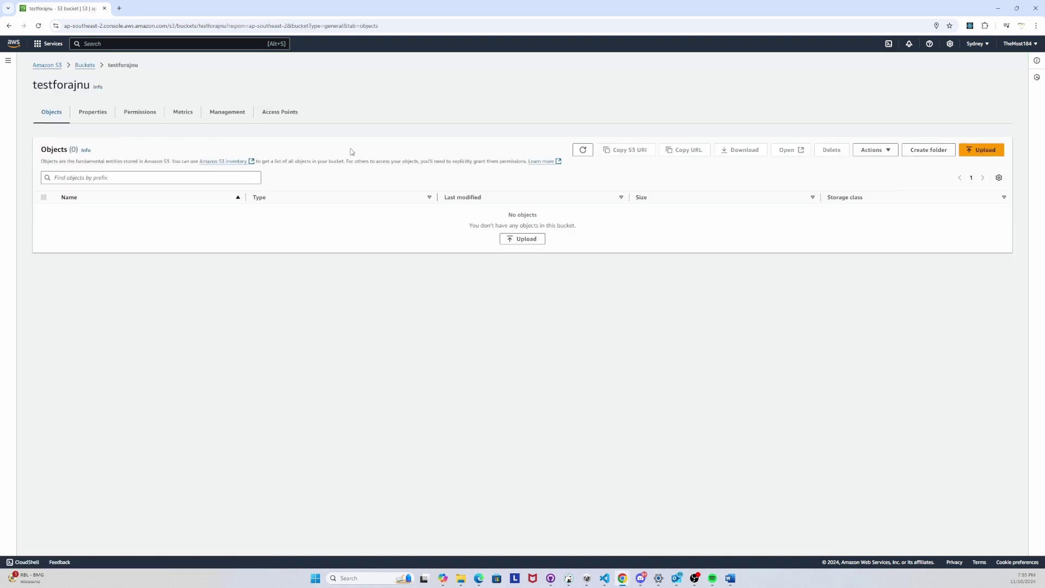
click(982, 150)
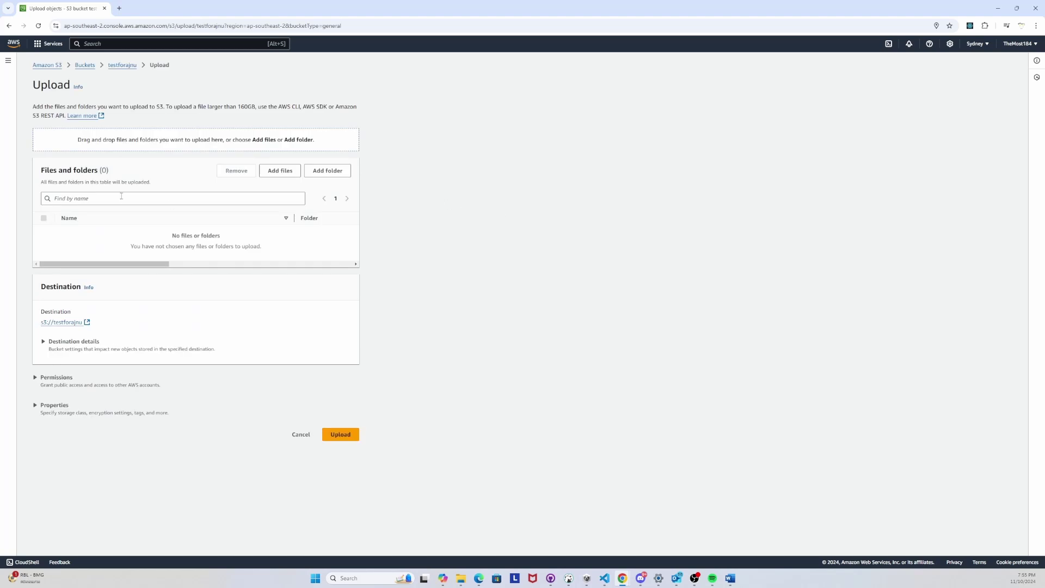
click(280, 171)
drag(788, 316, 272, 202)
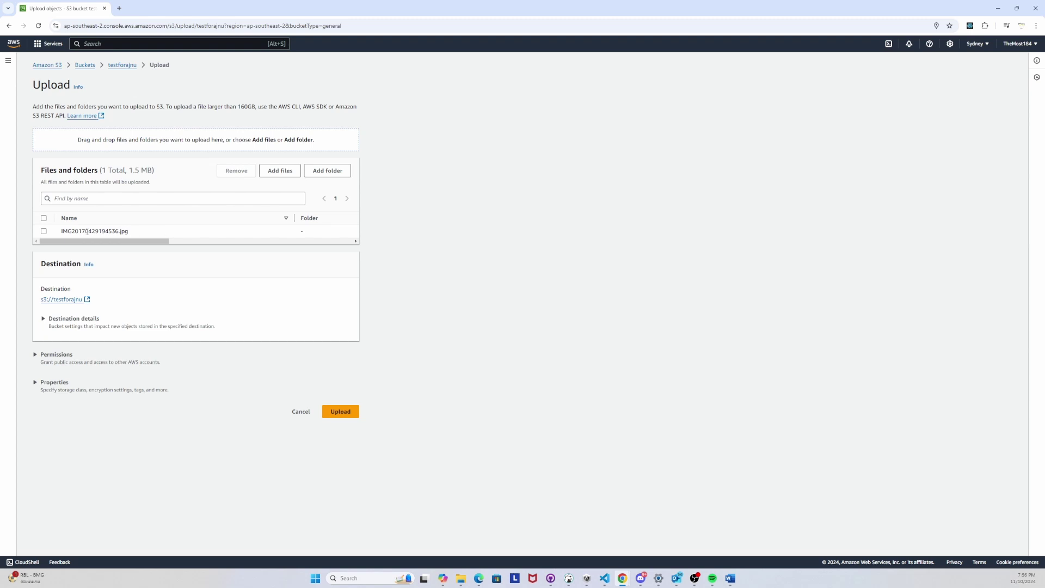
click(349, 415)
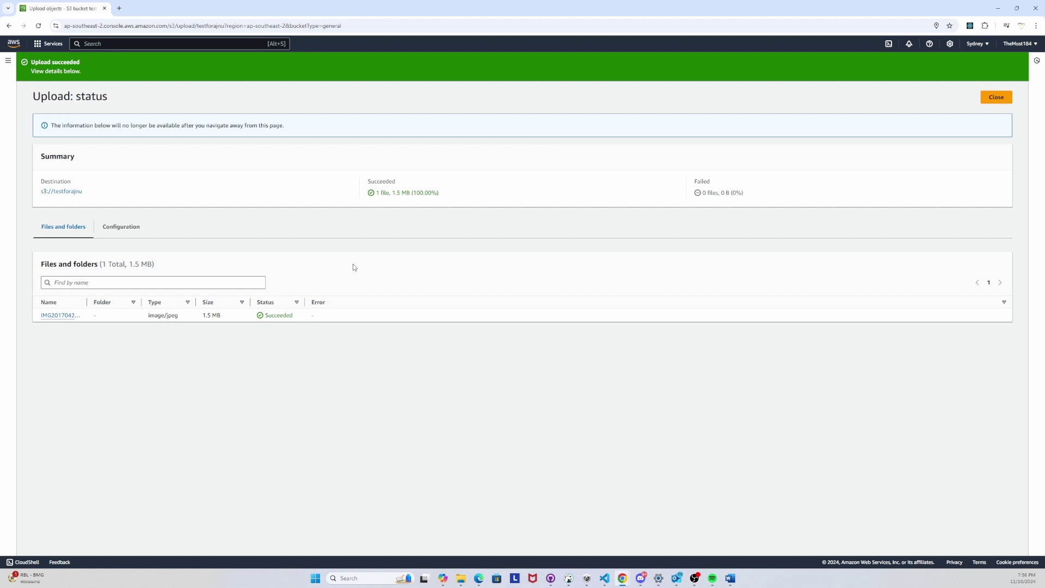
click(997, 97)
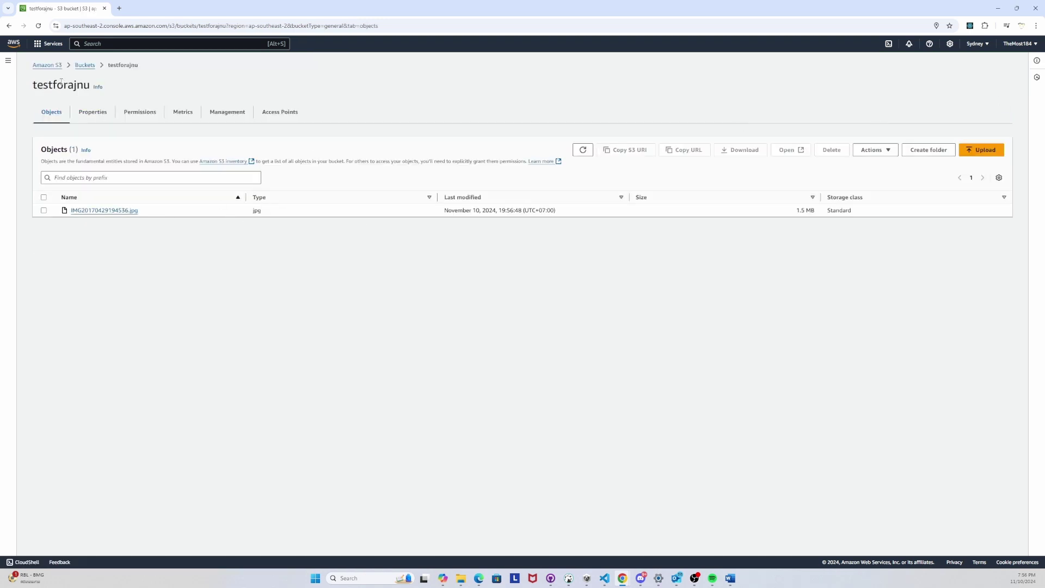
- Open the uploaded IMG20170429194536.jpg object in the testforajnu bucket
triple_click(61, 84)
click(155, 89)
click(109, 212)
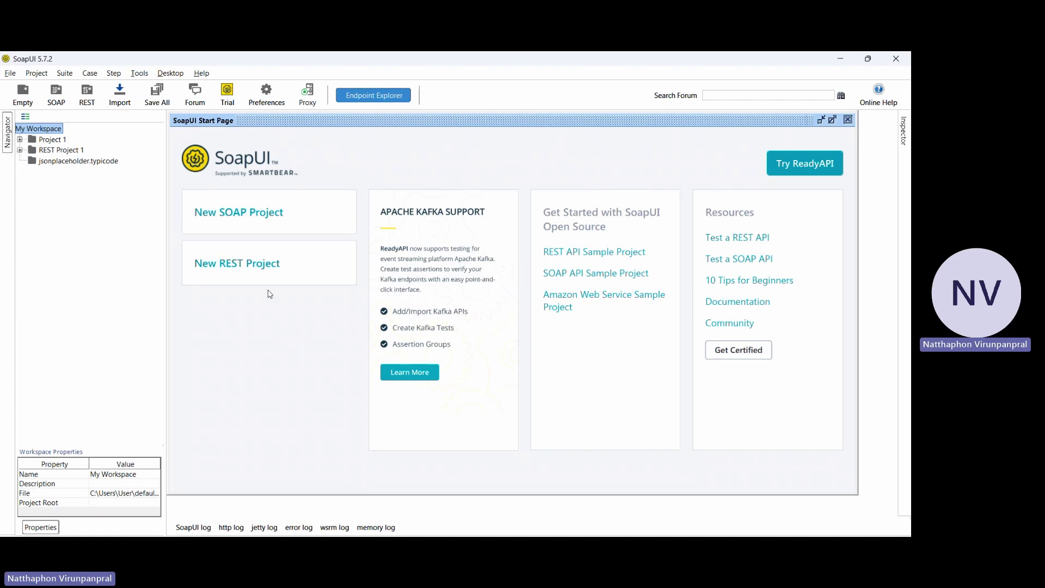
click(252, 272)
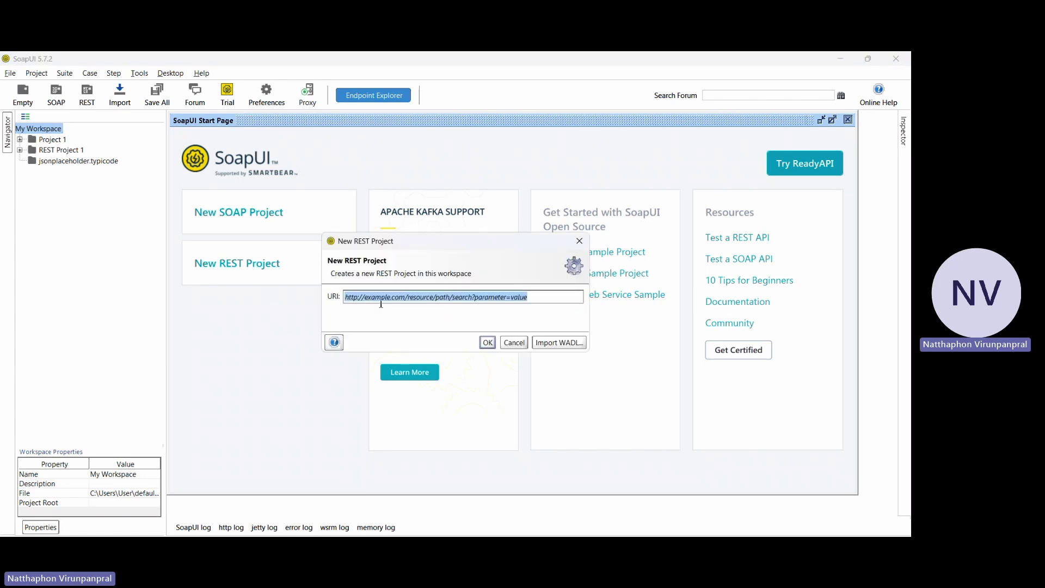
key(BackSpace)
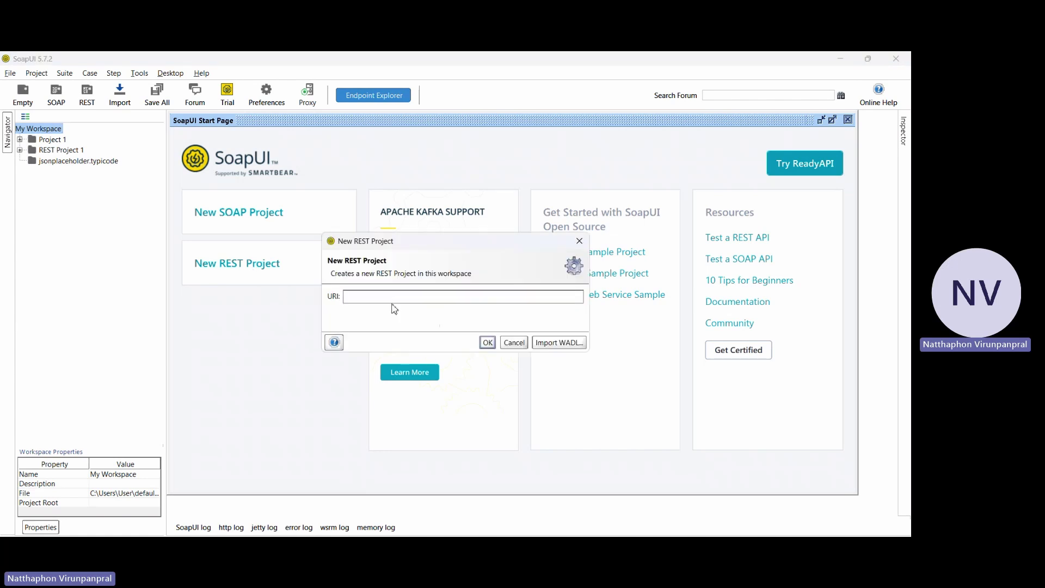
text(https://jsonplaceholder.typicode.com/posts)
click(488, 343)
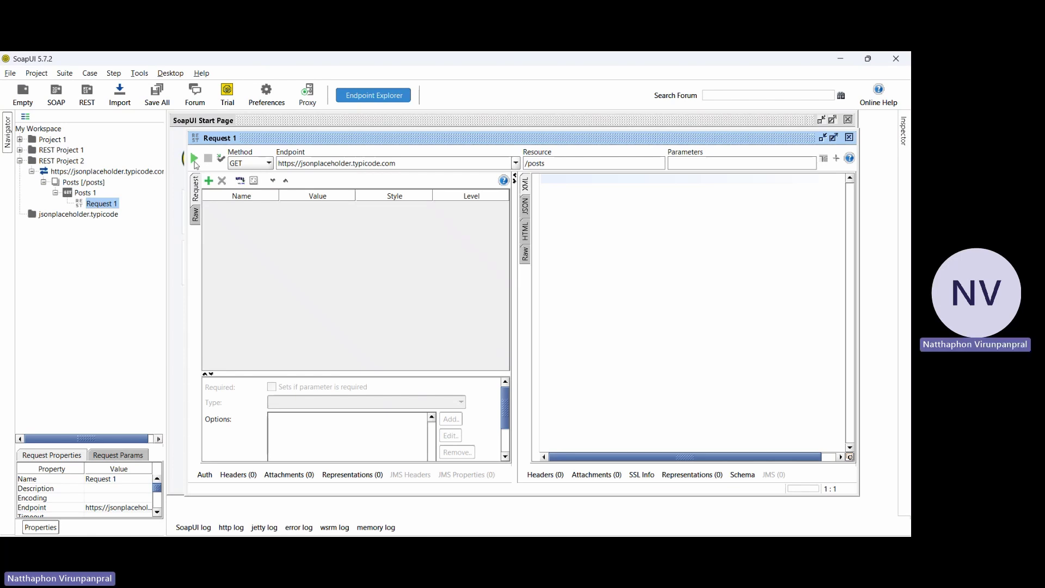
- Keep the method of Request 1 as GET and send the request to the /posts resource
click(269, 163)
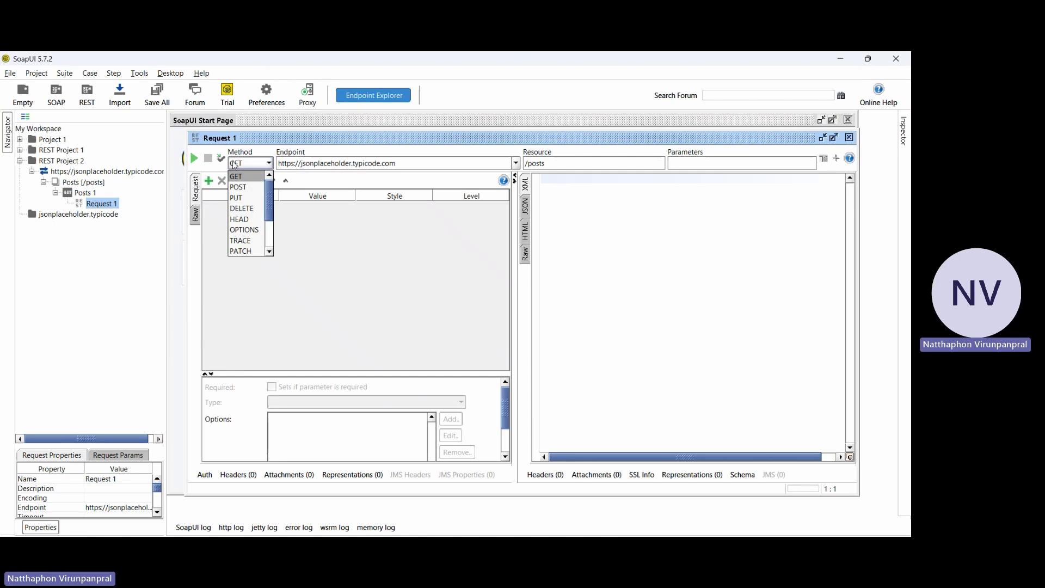
click(269, 163)
click(194, 159)
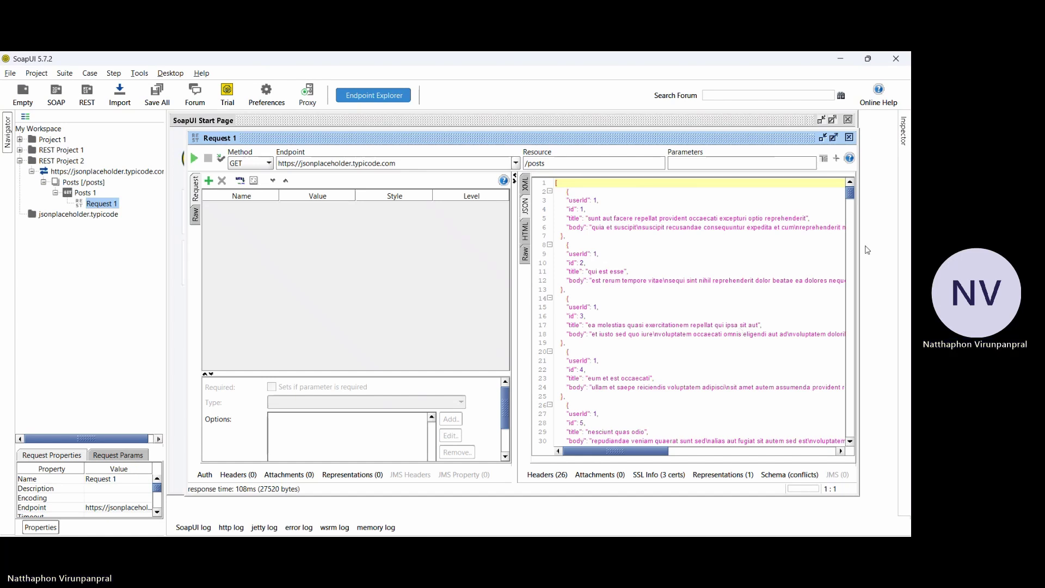
- Examine the representations, schema and headers of the response to Request 1
click(700, 477)
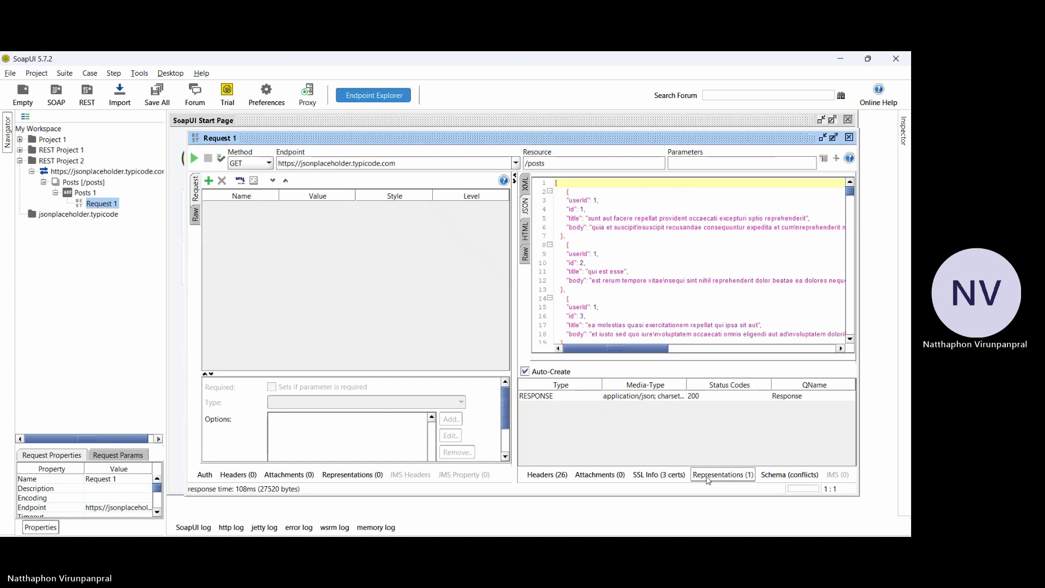
click(777, 475)
click(714, 479)
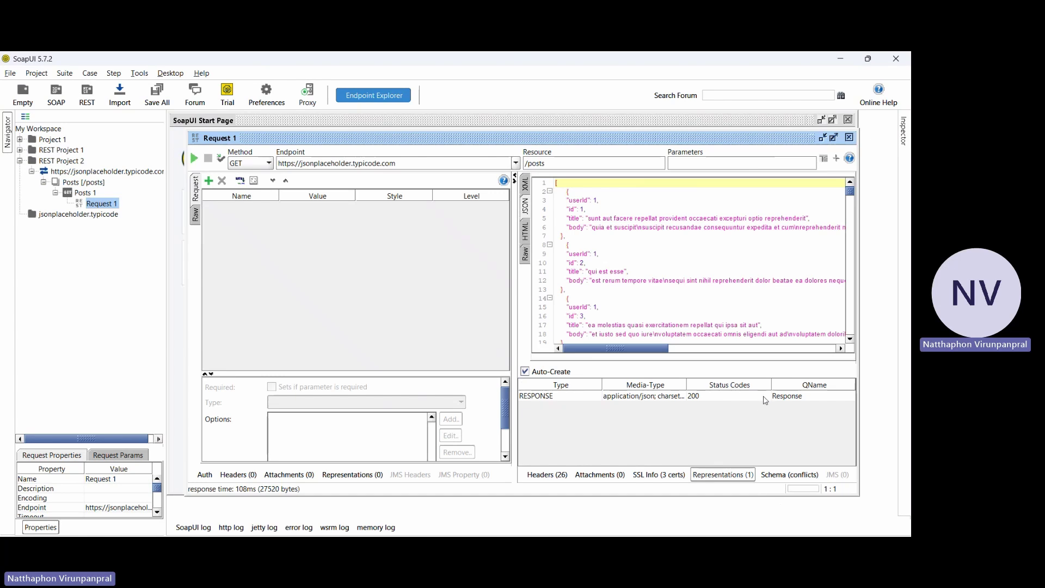
click(566, 475)
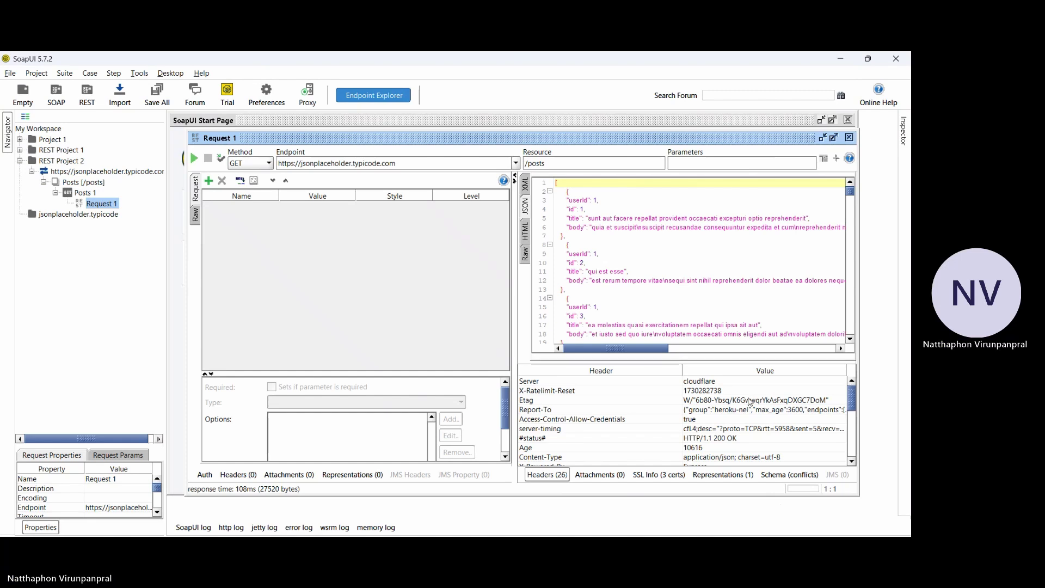
scroll(750, 402, down, 3)
scroll(750, 401, down, 3)
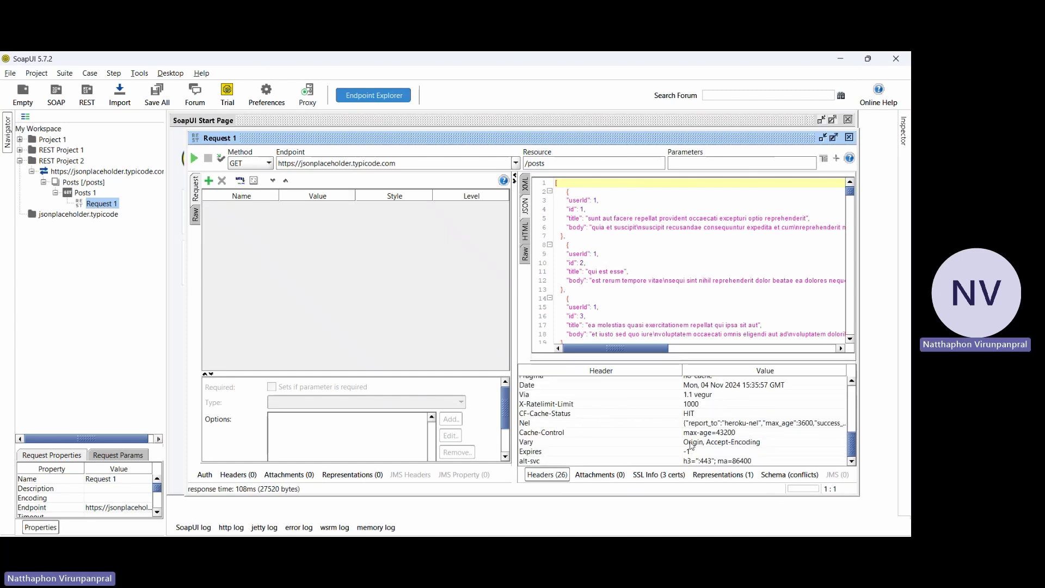
scroll(691, 447, up, 5)
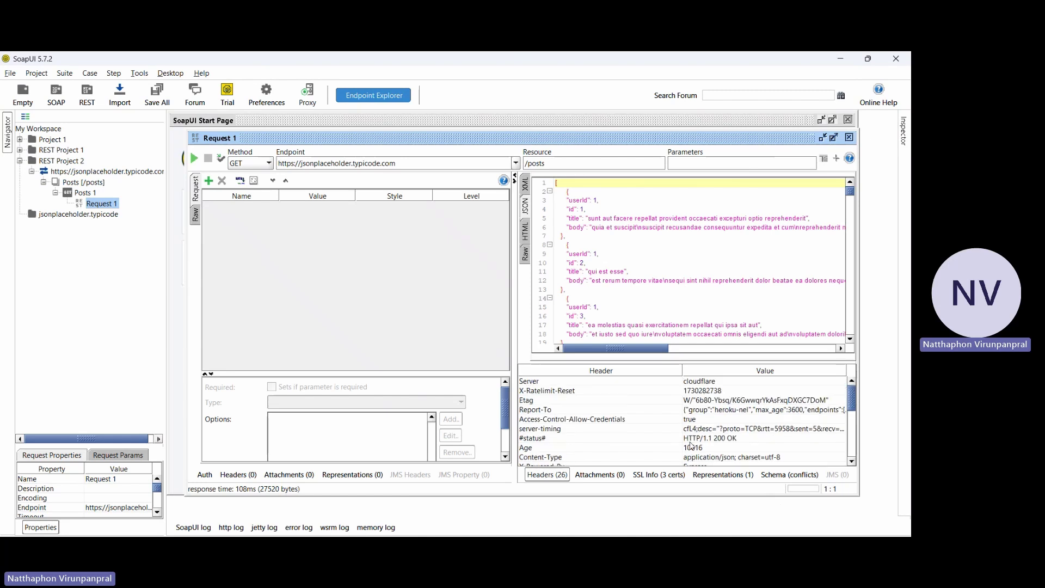
scroll(692, 447, down, 5)
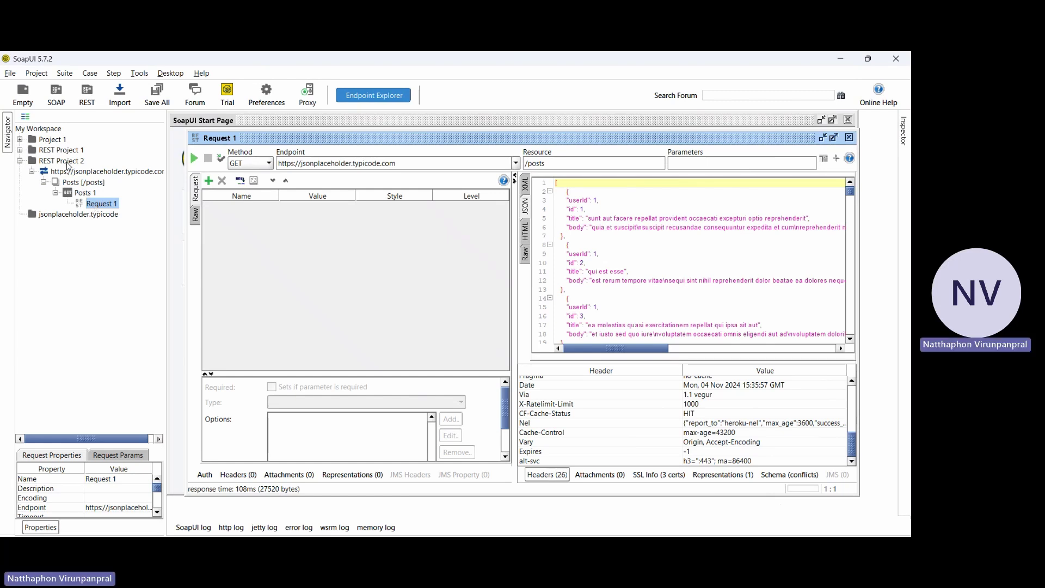
- Add a REST mock service named REST MockService 1 to REST Project 2 and select it
right_click(67, 165)
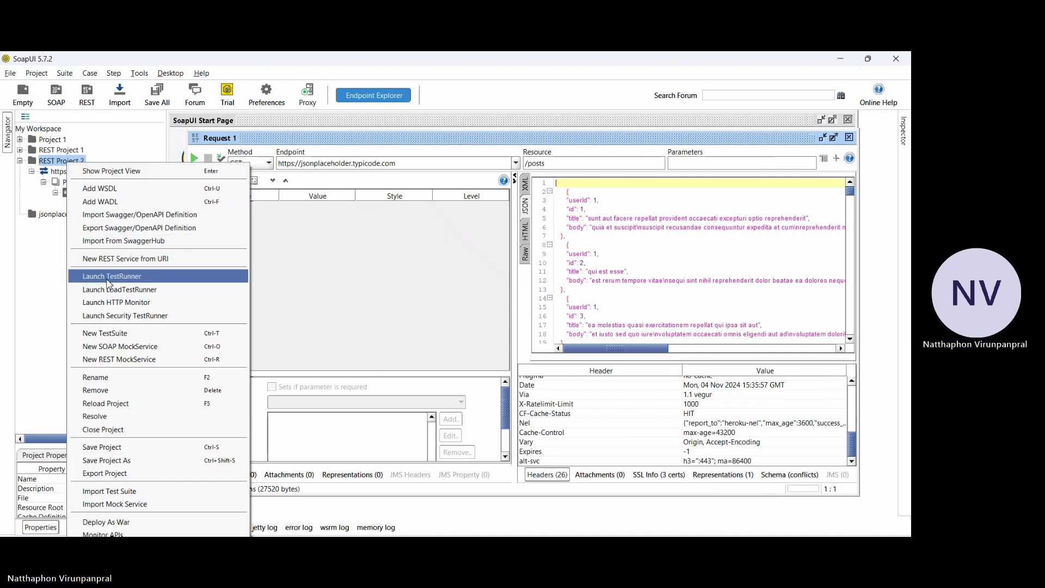
click(112, 361)
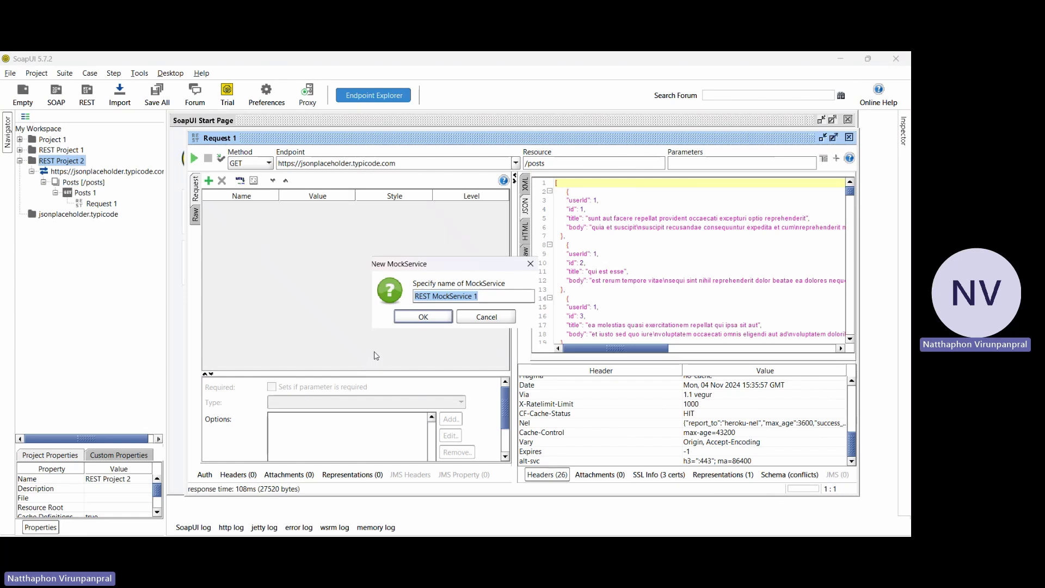
click(414, 318)
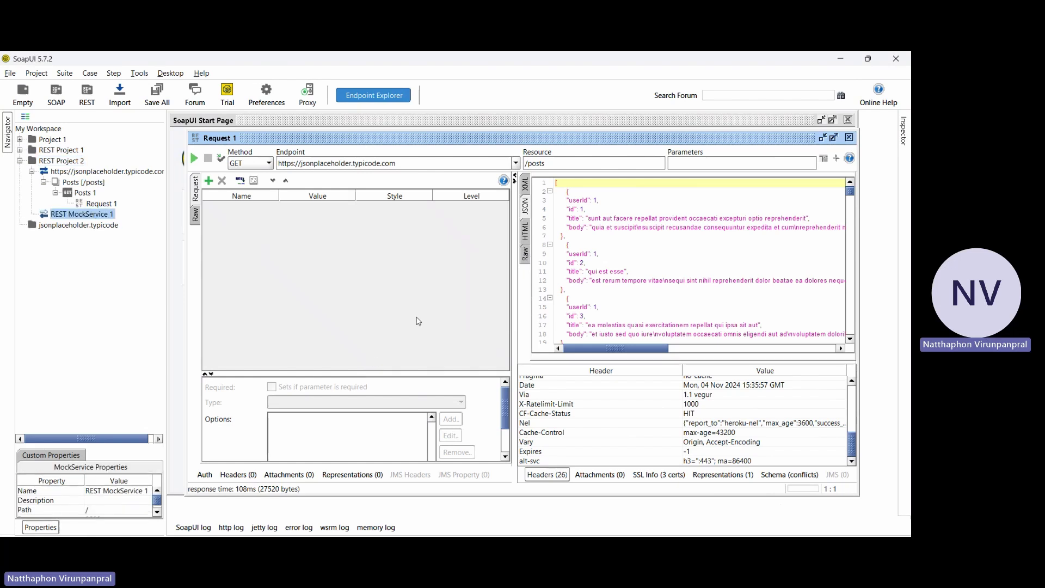
click(79, 215)
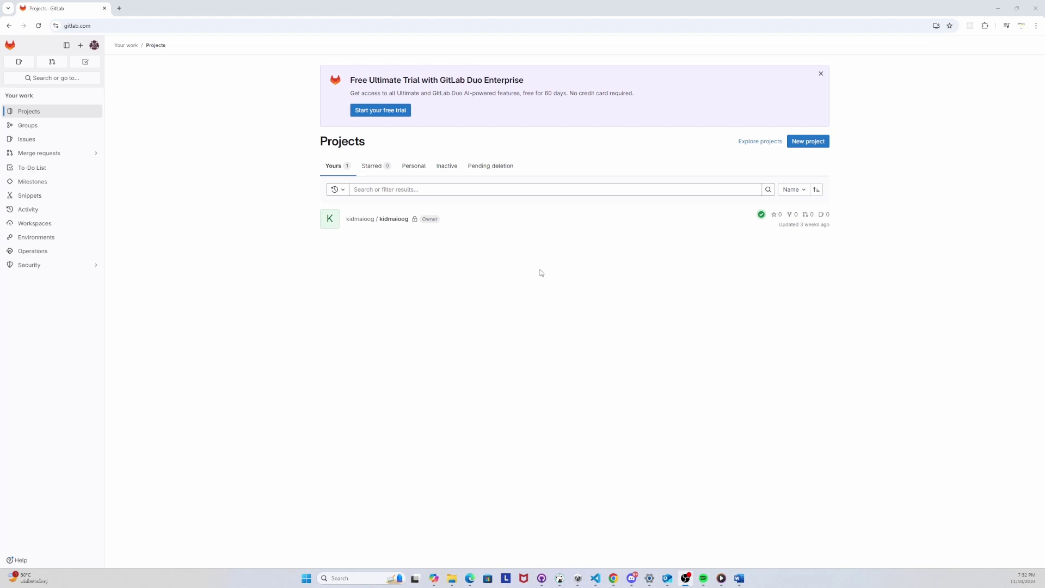
- Start a new blank project in GitLab and name it test
click(821, 146)
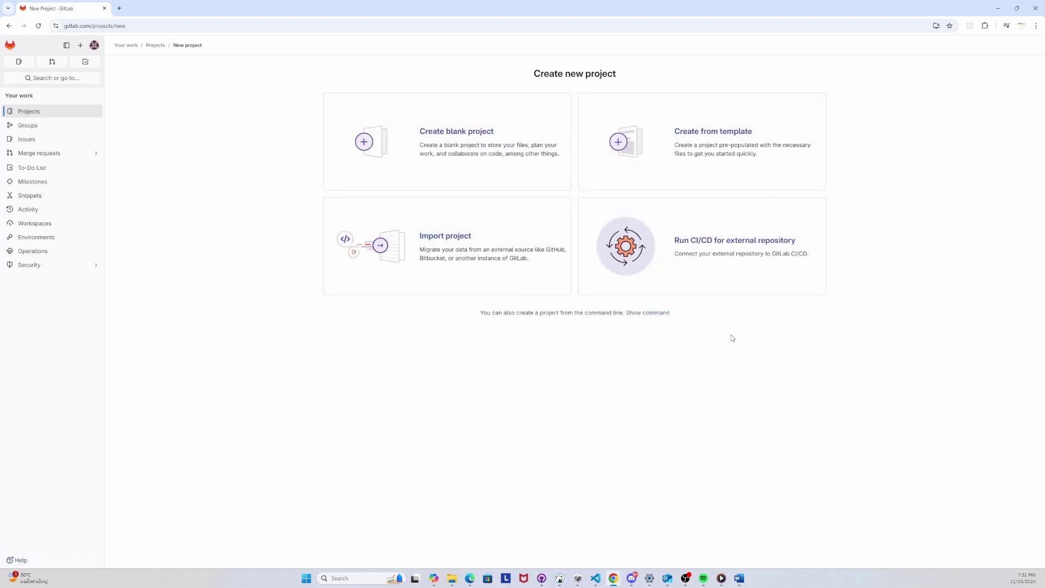
click(483, 159)
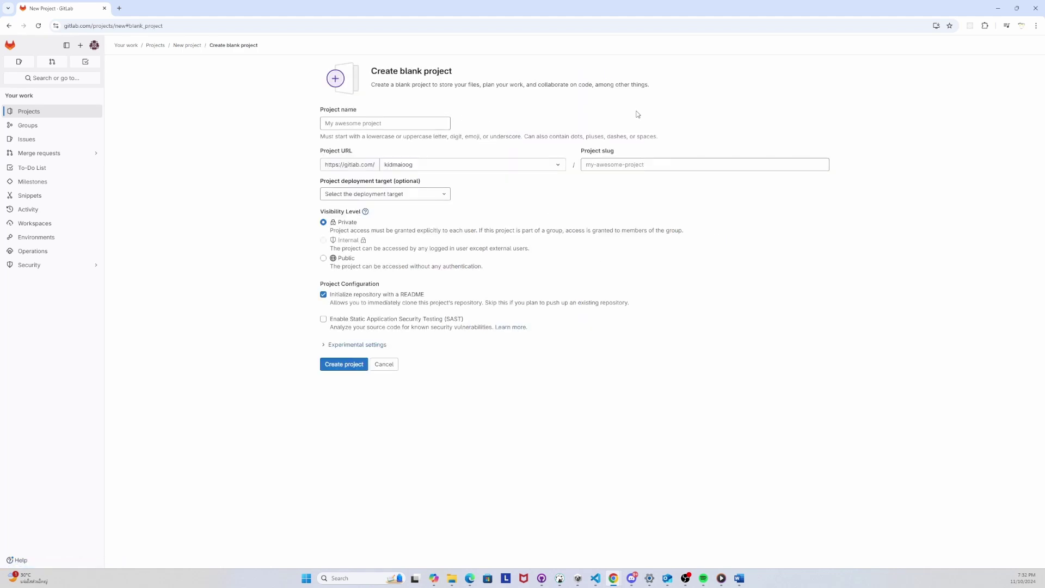
click(404, 127)
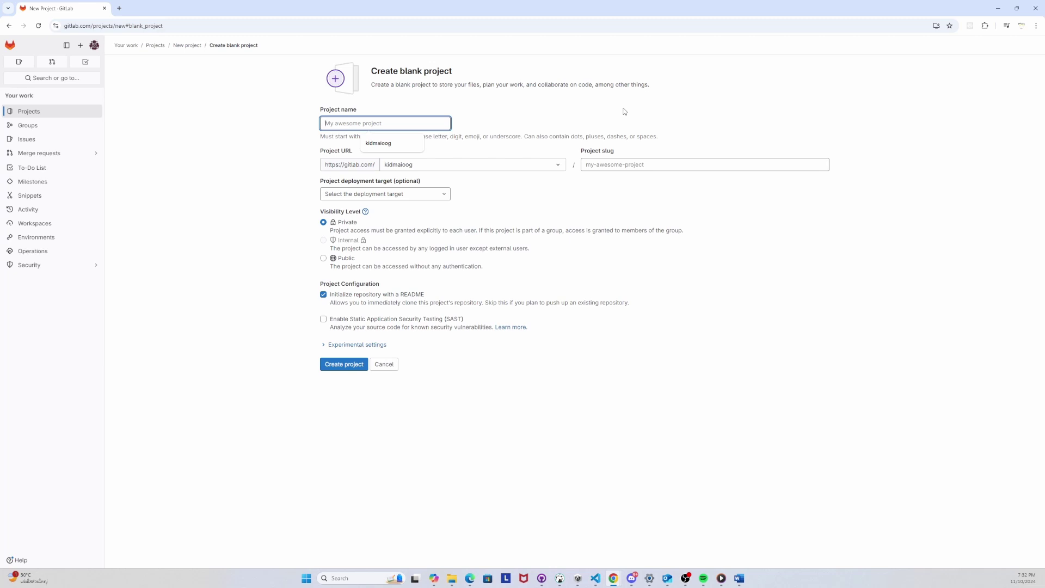
text(test)
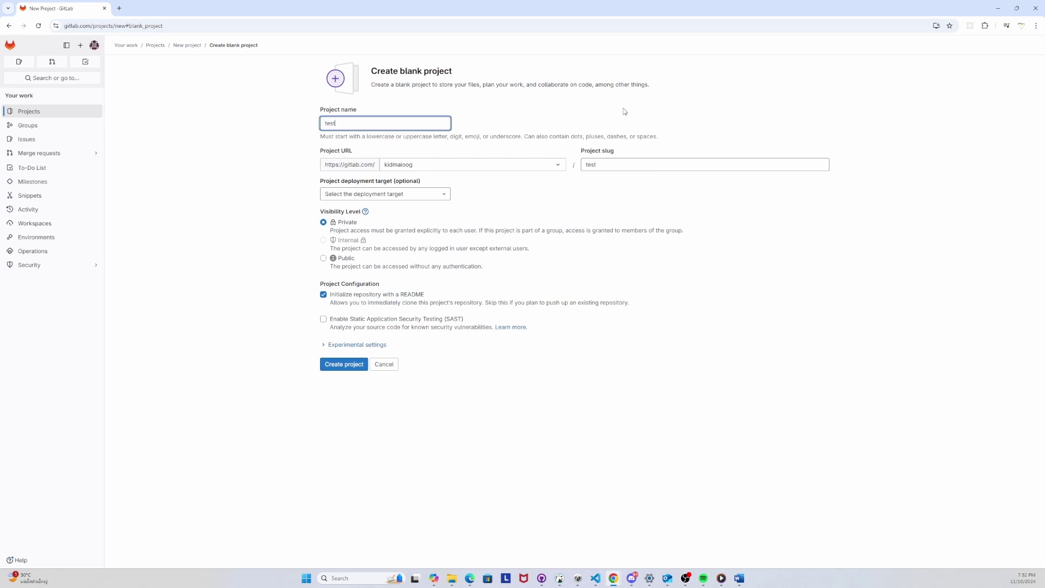
click(546, 175)
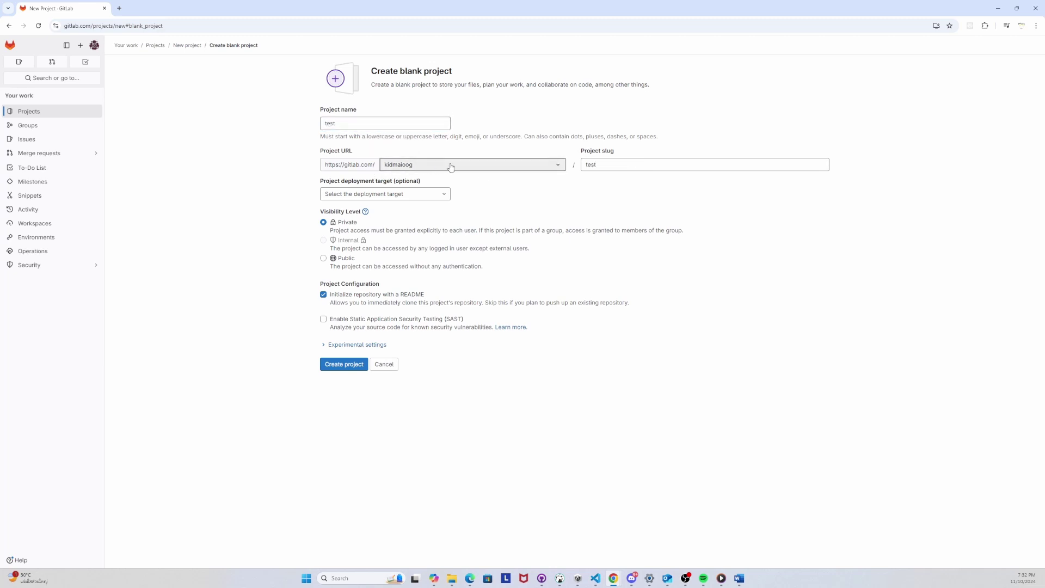
click(673, 163)
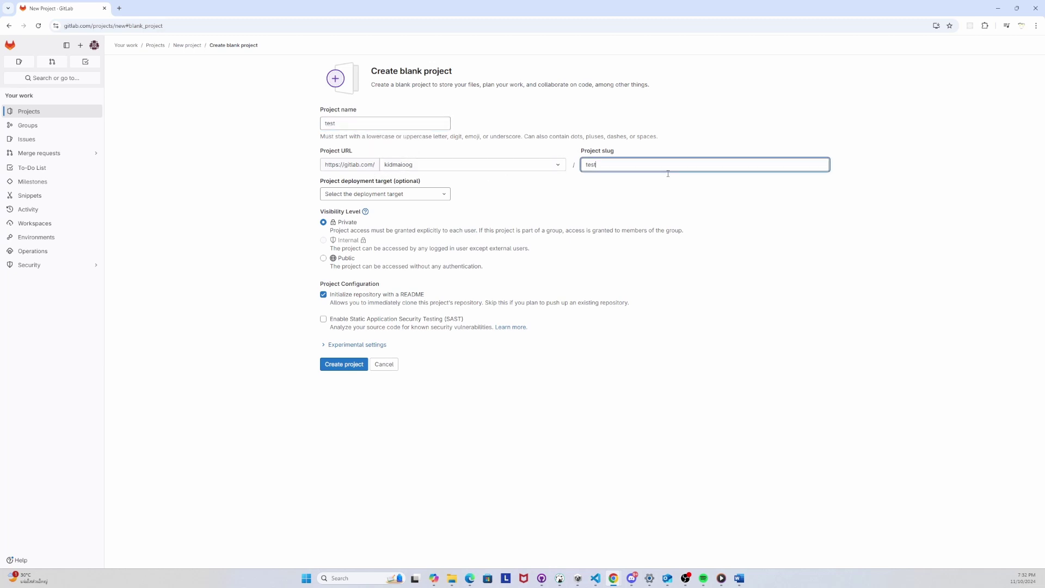
- Review the available deployment target options for the project without choosing one
click(443, 199)
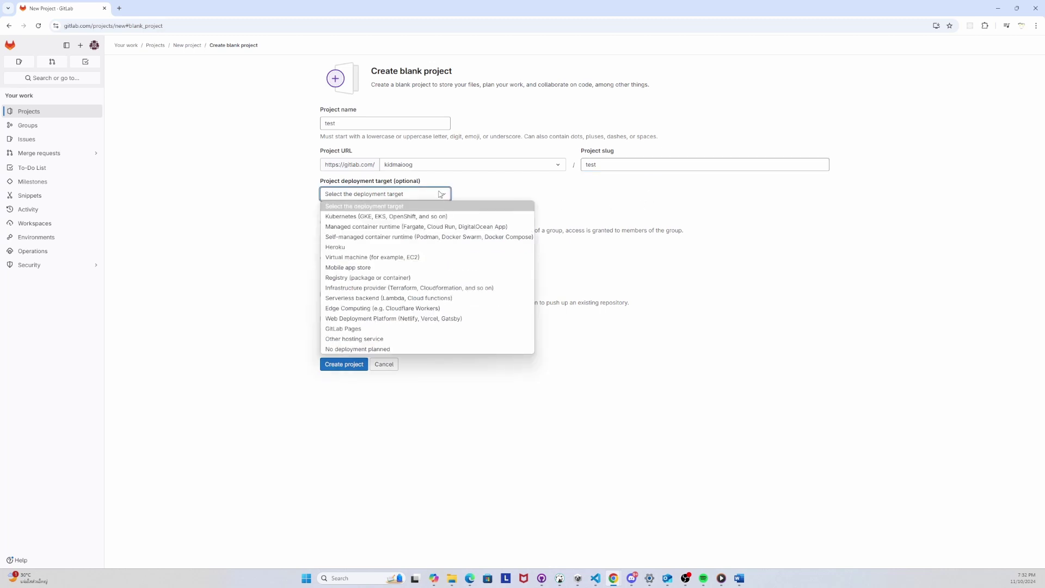
click(439, 194)
click(444, 196)
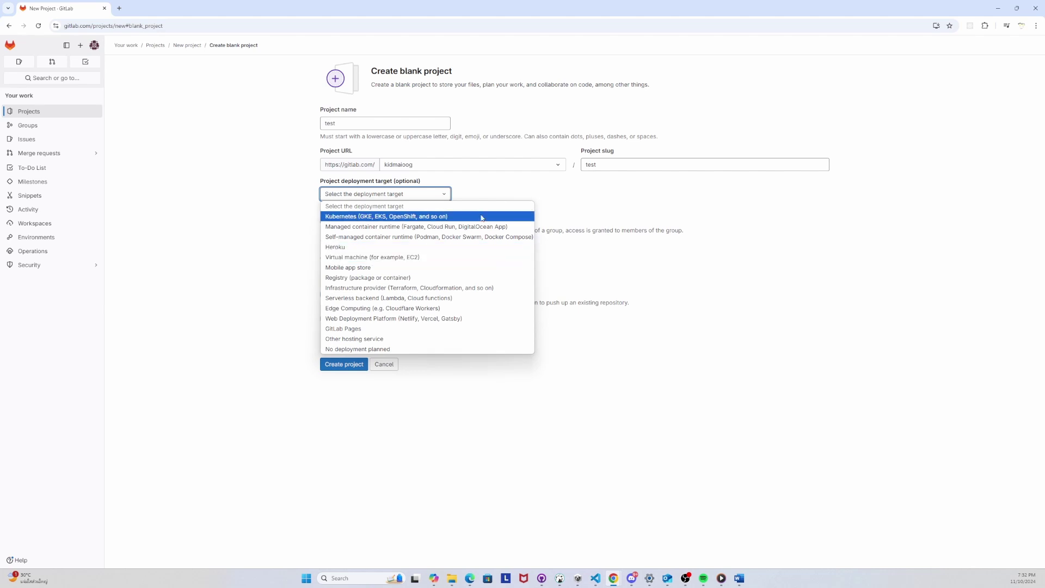
click(439, 187)
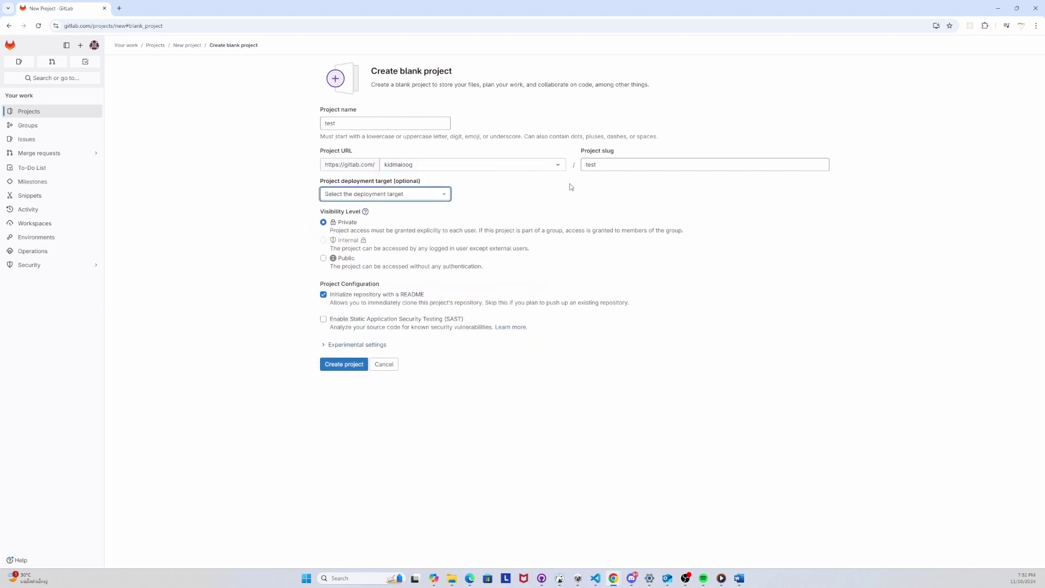
click(719, 197)
click(443, 195)
click(435, 194)
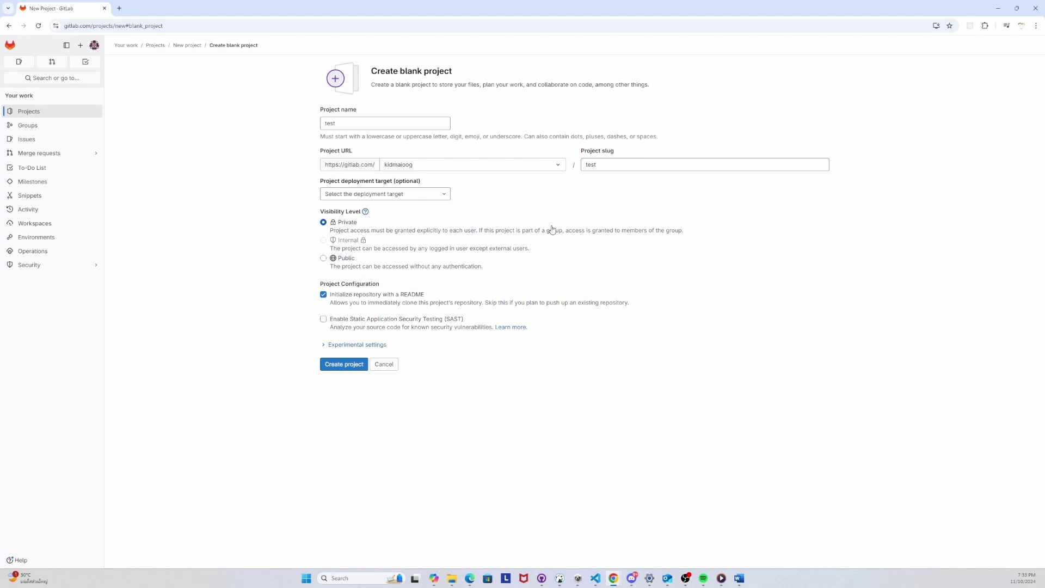
- Create the private project with a README and show its clone options
click(342, 369)
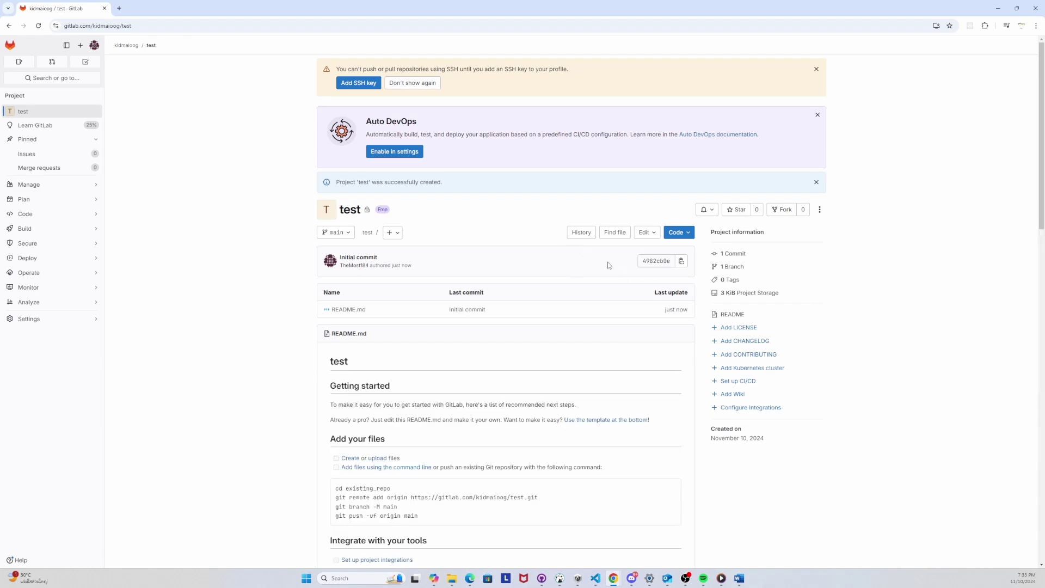
scroll(610, 270, down, 10)
scroll(615, 283, up, 12)
click(689, 234)
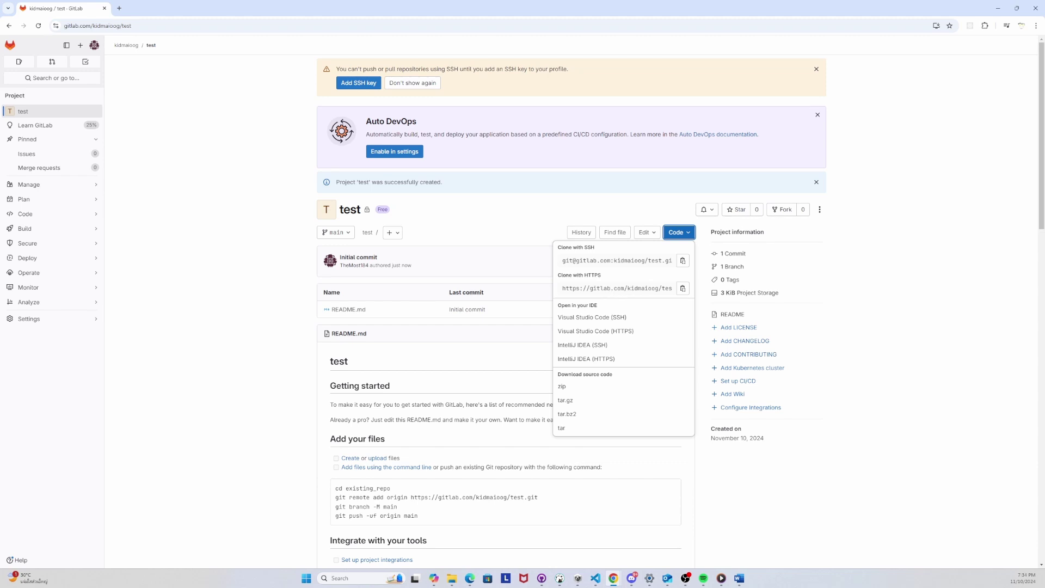
- Switch to Visual Studio Code, place its window over the GitLab page and open the folder D:\my toy\git lab\test
key(super+d)
key(super+d)
key(super+d)
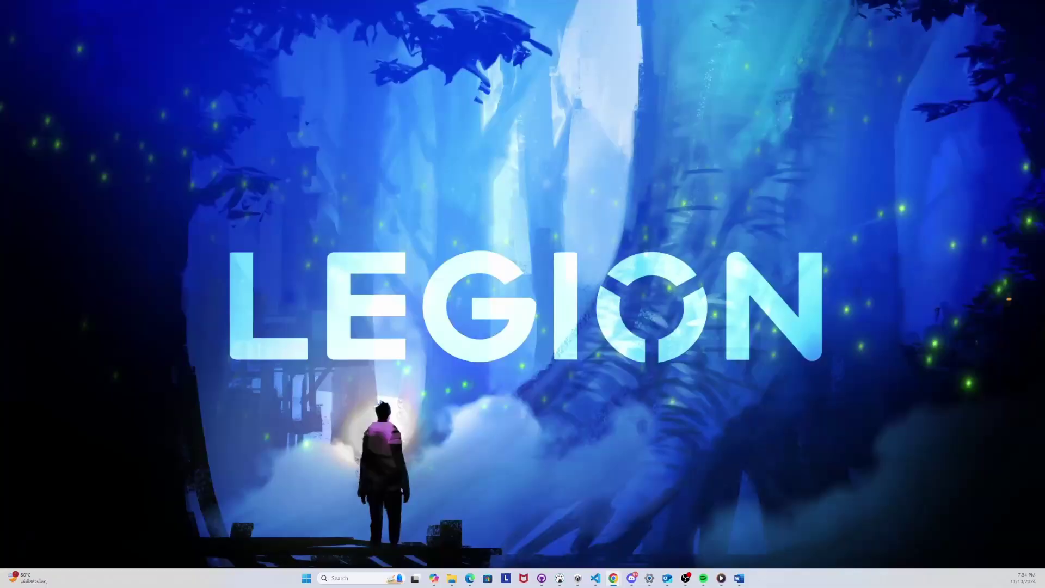
key(super+d)
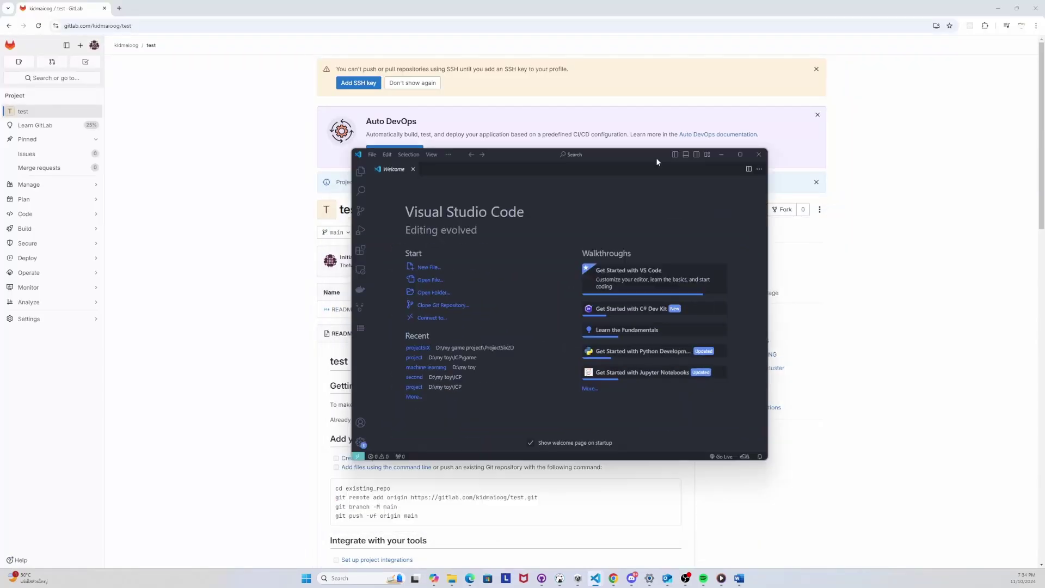
drag(662, 146, 837, 89)
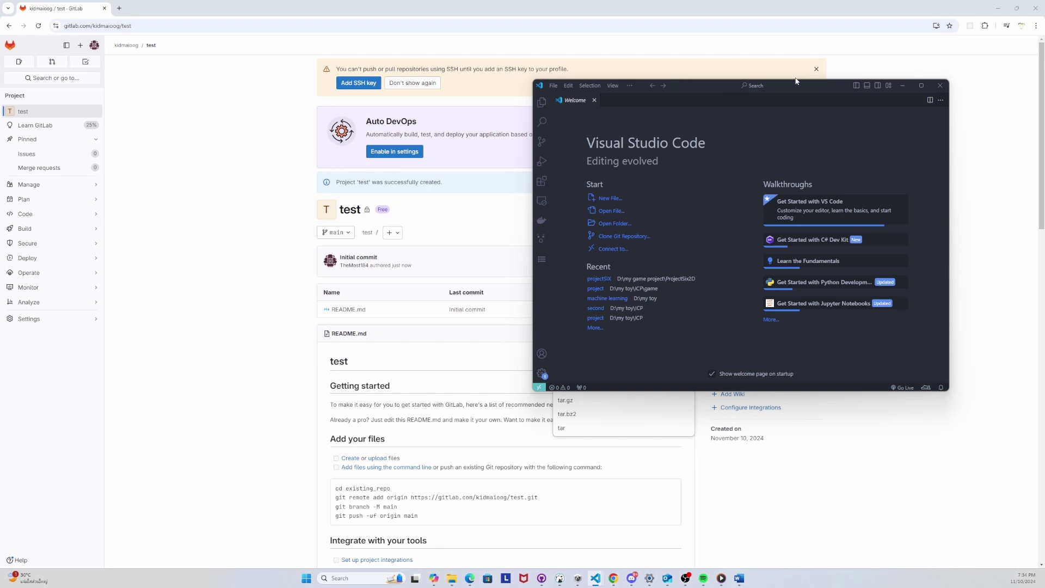
drag(796, 81, 876, 91)
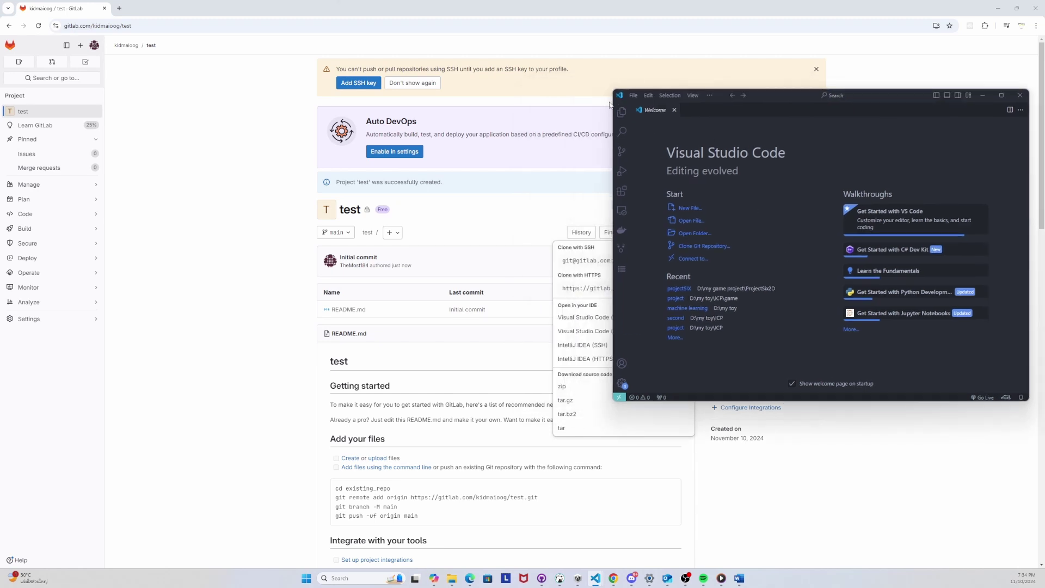
click(632, 97)
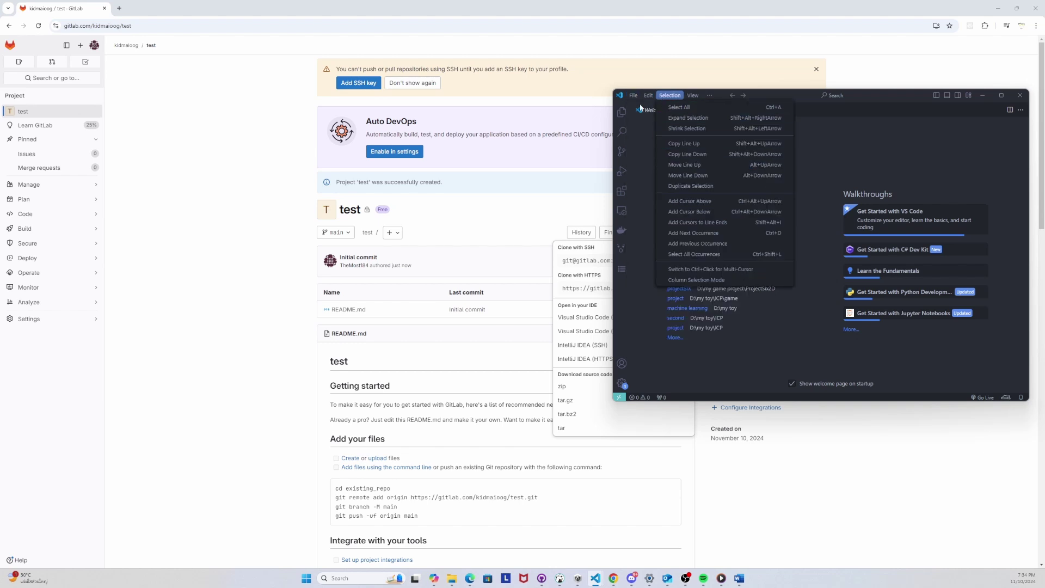
click(653, 165)
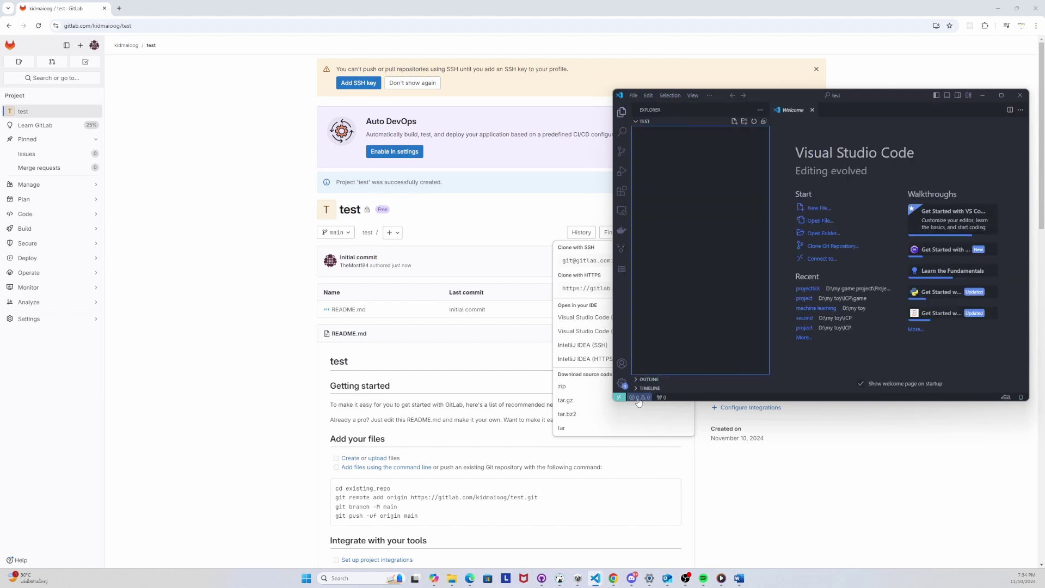
- Open a PowerShell terminal in the test folder
click(639, 401)
click(852, 289)
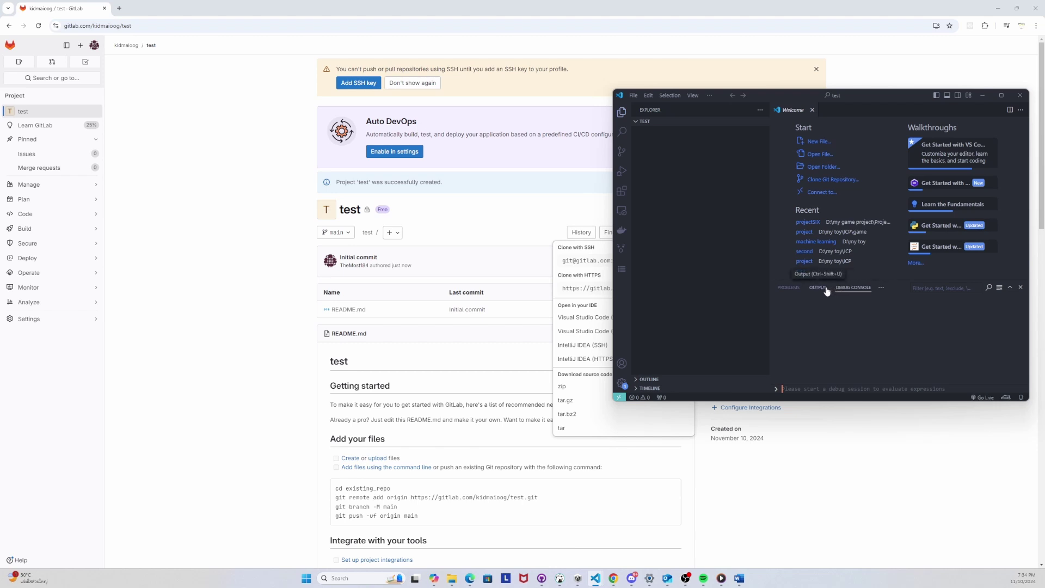
click(881, 287)
click(899, 302)
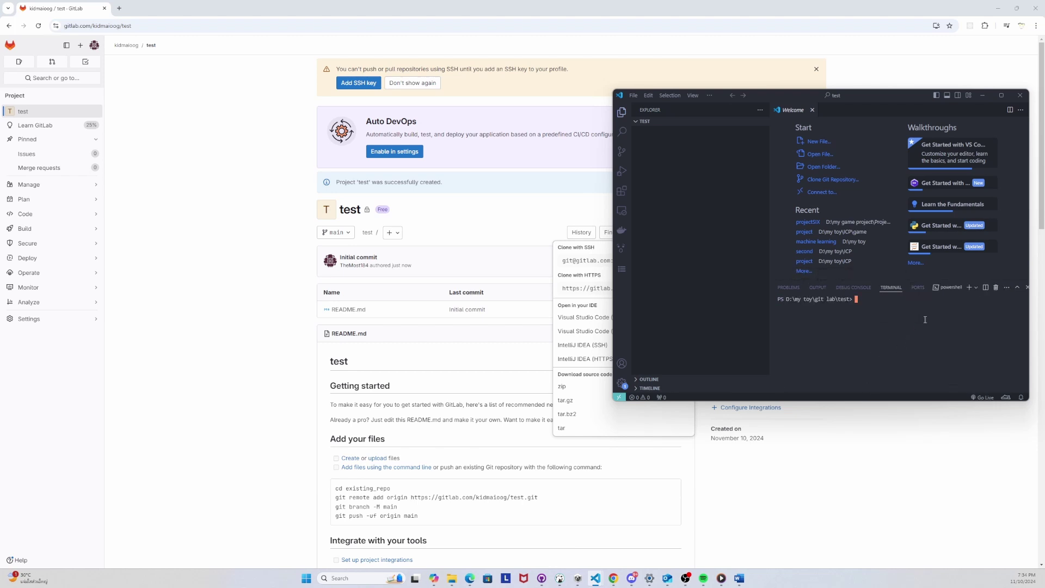
- Run git clone in the terminal with the HTTPS clone URL copied from the GitLab test project
click(711, 96)
click(880, 302)
text(git clone)
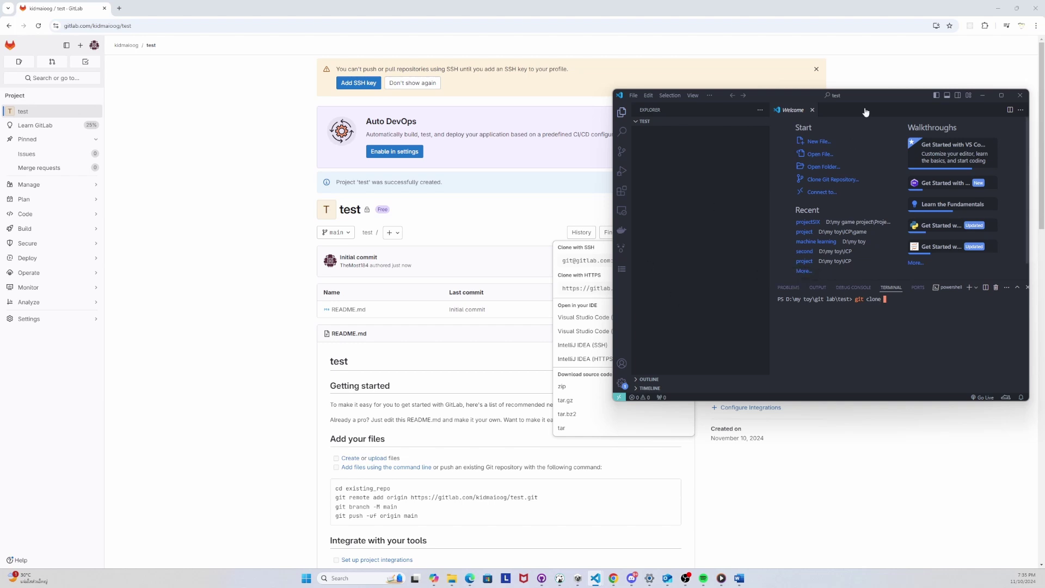
drag(721, 94, 854, 95)
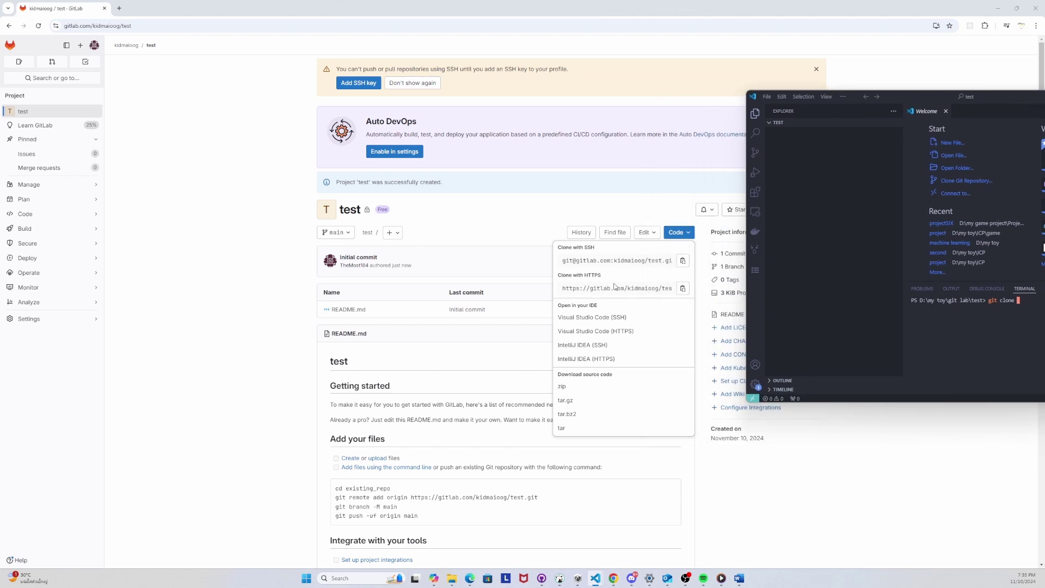
click(683, 288)
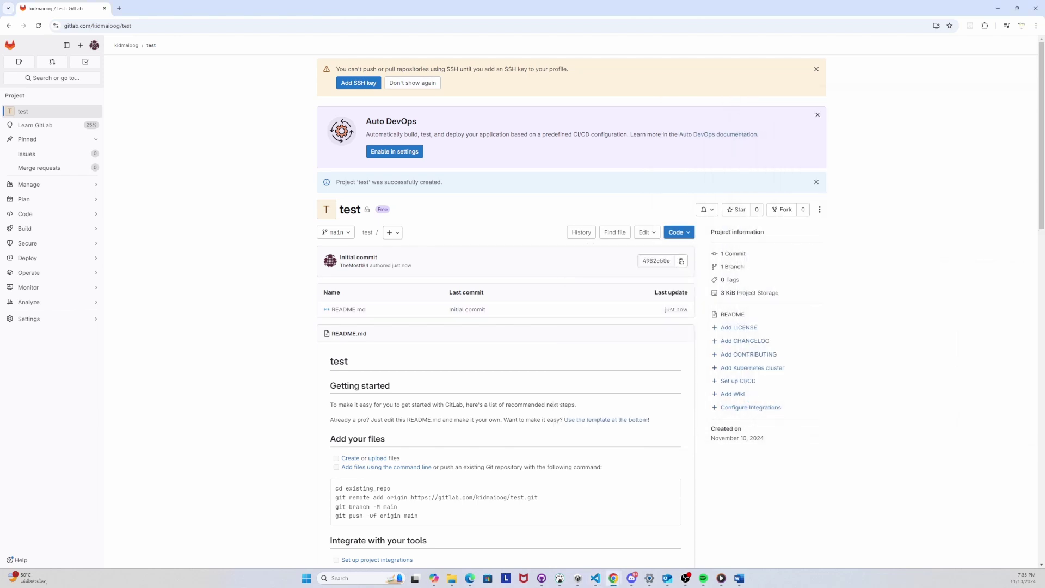
click(595, 578)
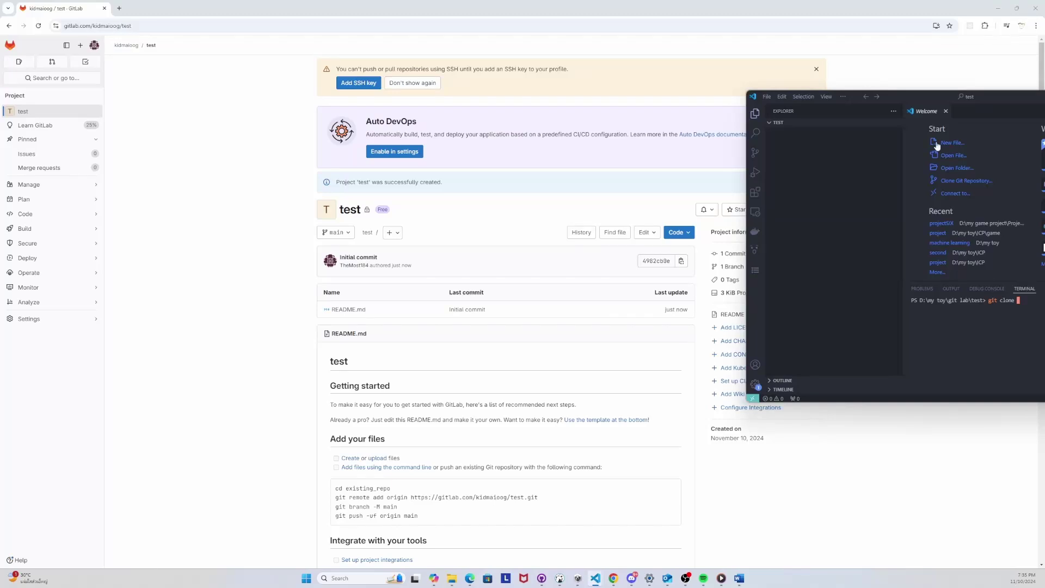
drag(889, 97, 648, 140)
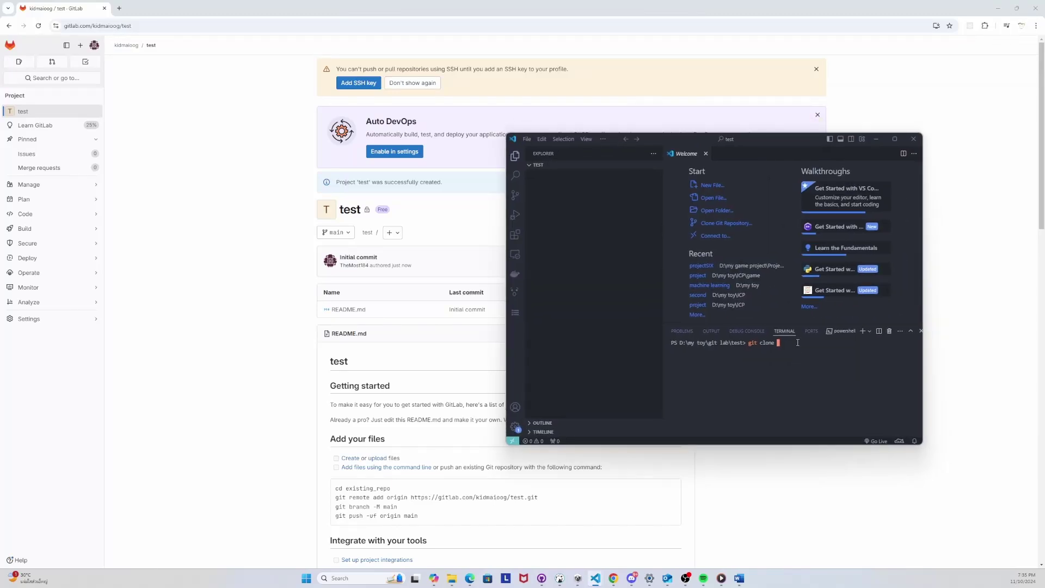
key(ctrl+v)
key(Return)
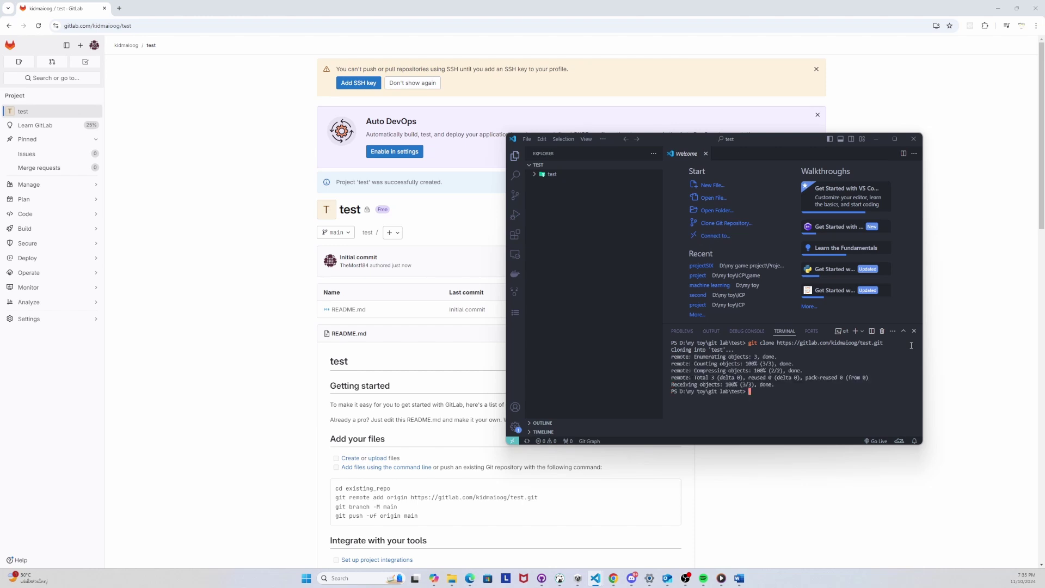
- Examine README.md in the cloned test folder and the repository's commit history in Git Graph
click(536, 175)
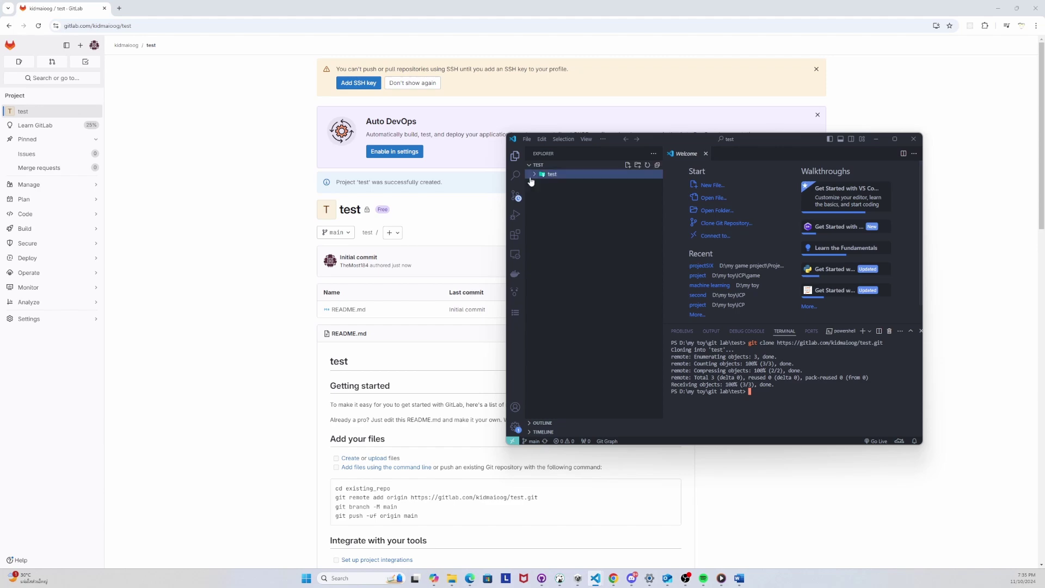
click(565, 183)
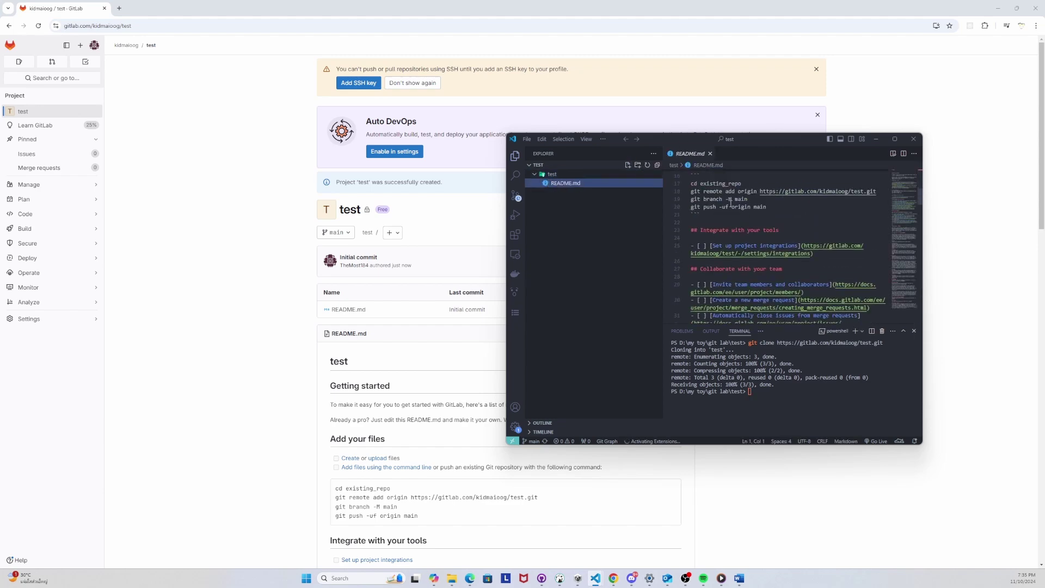
drag(616, 143, 469, 109)
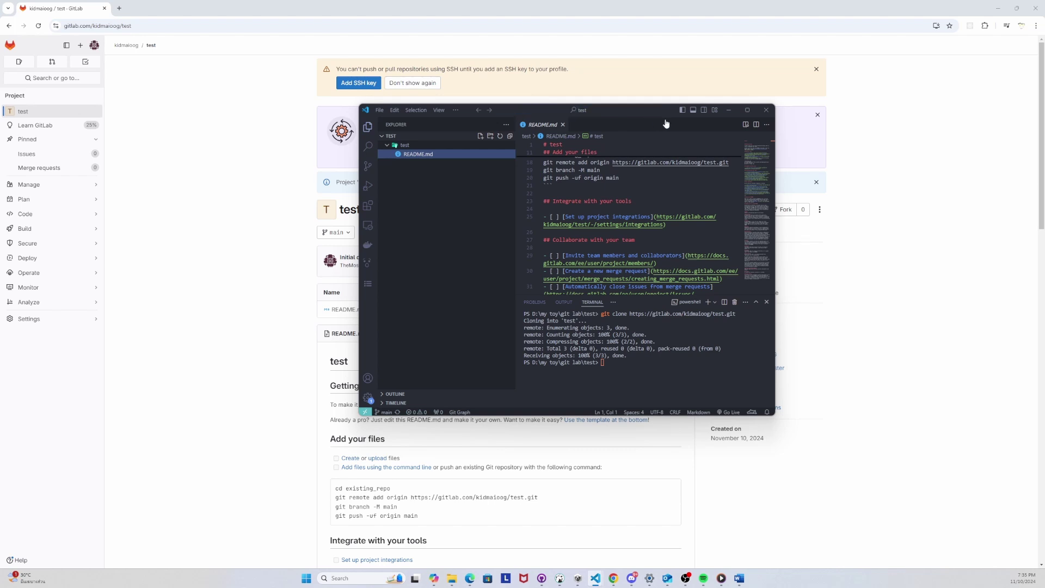
drag(667, 113, 791, 115)
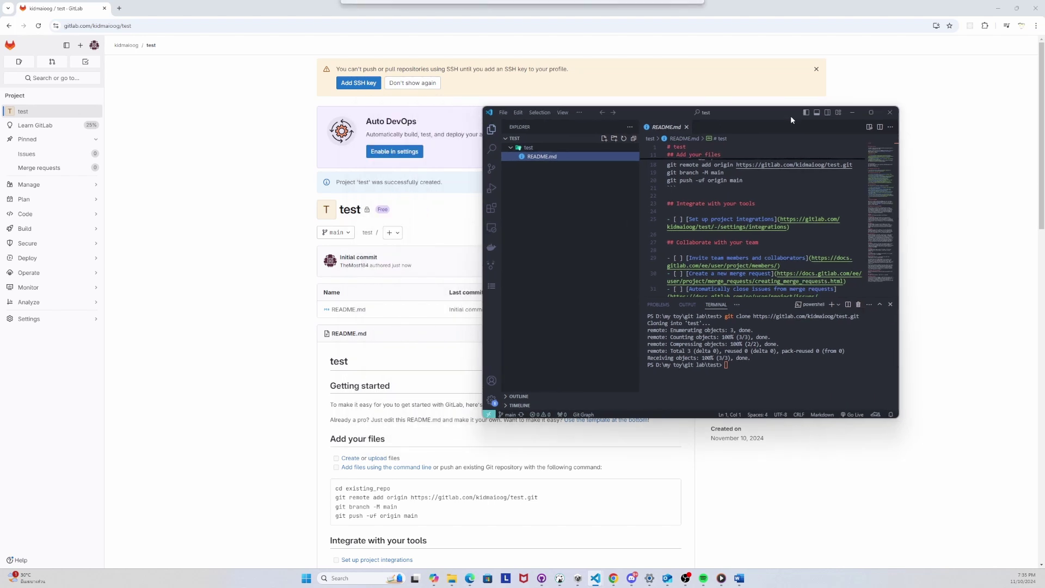
click(585, 415)
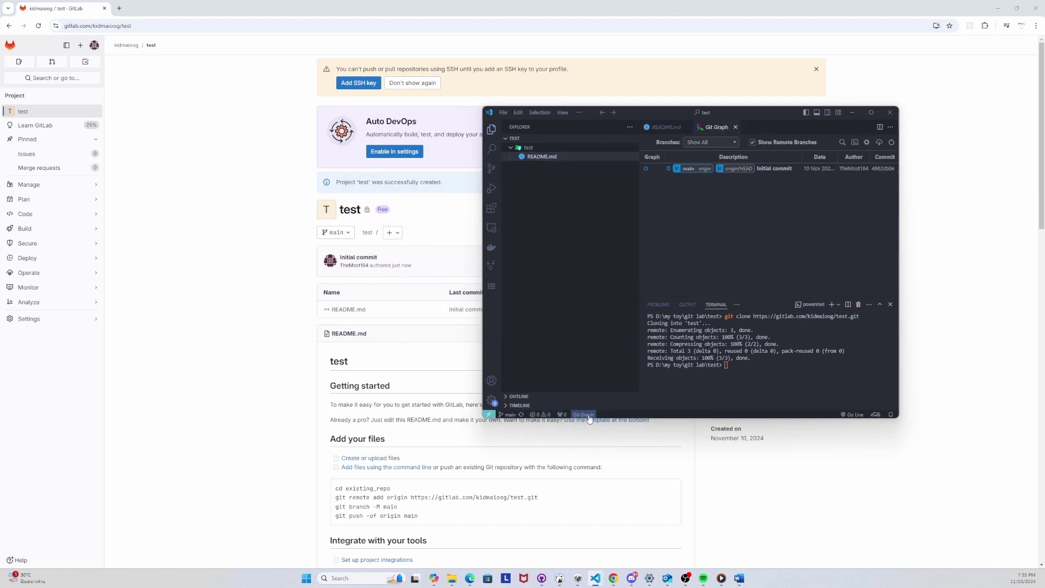
drag(795, 113, 695, 112)
click(565, 127)
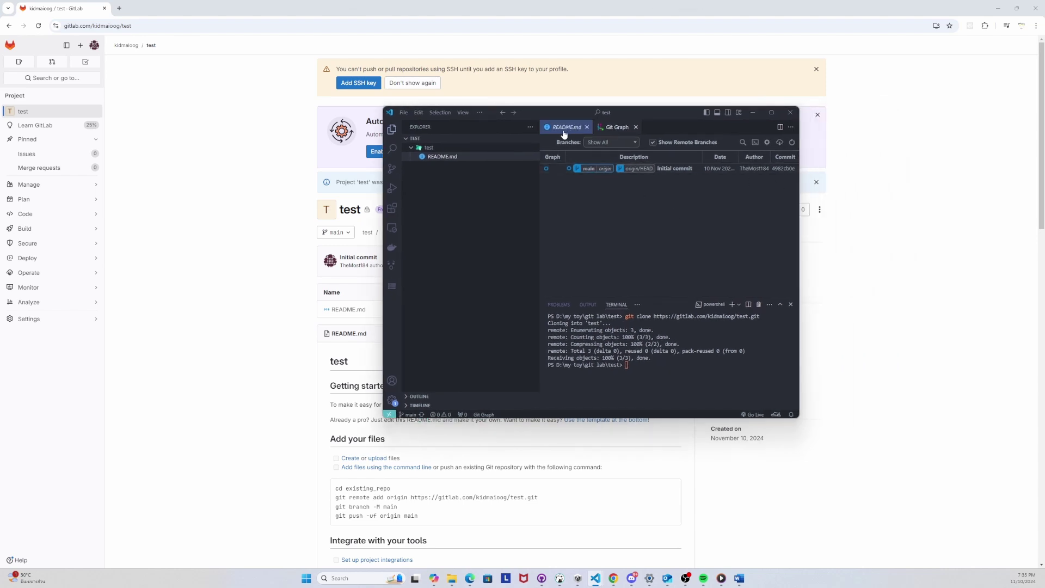
- Create a new file named yeah inside the cloned test folder
click(454, 148)
right_click(454, 149)
click(421, 148)
click(427, 148)
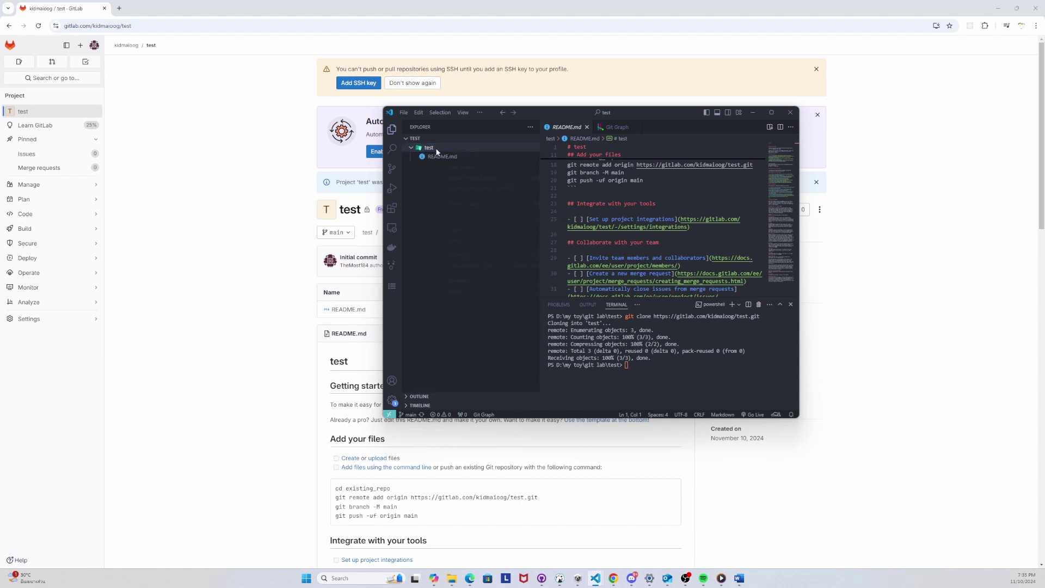
right_click(436, 150)
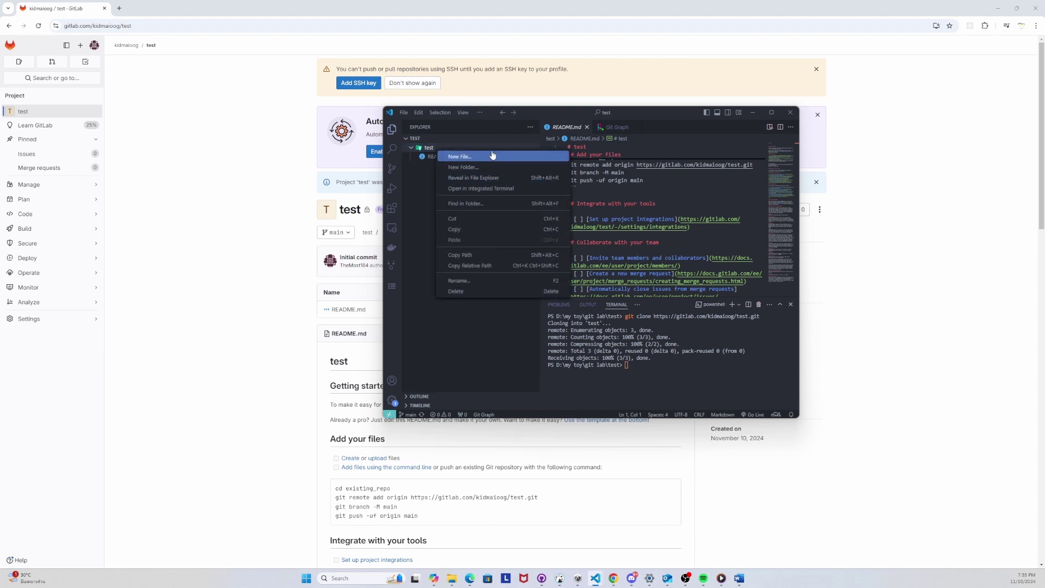
click(507, 158)
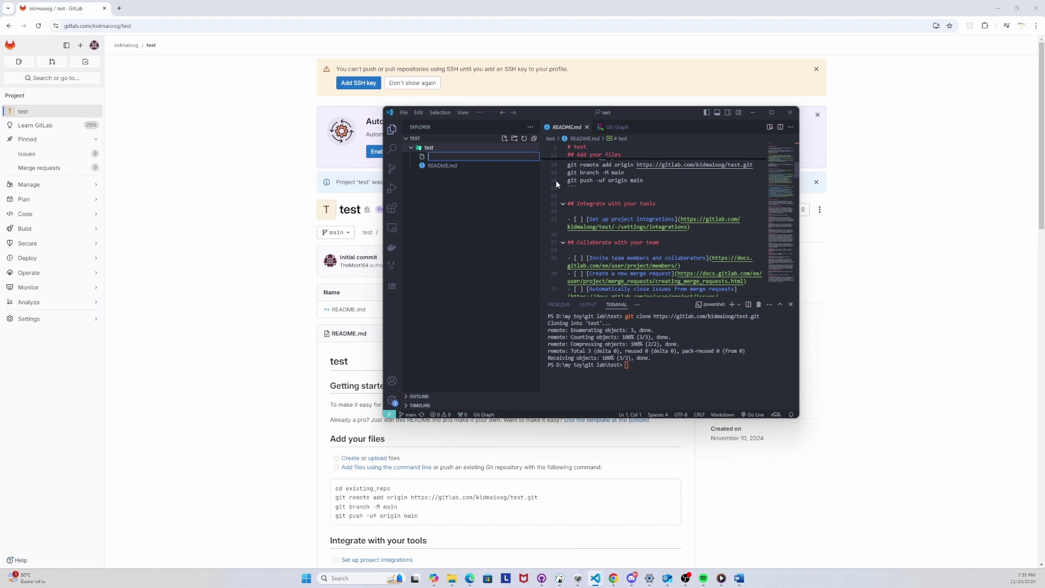
text(yr=ea)
key(BackSpace)
key(BackSpace)
key(BackSpace)
text(eah)
key(Return)
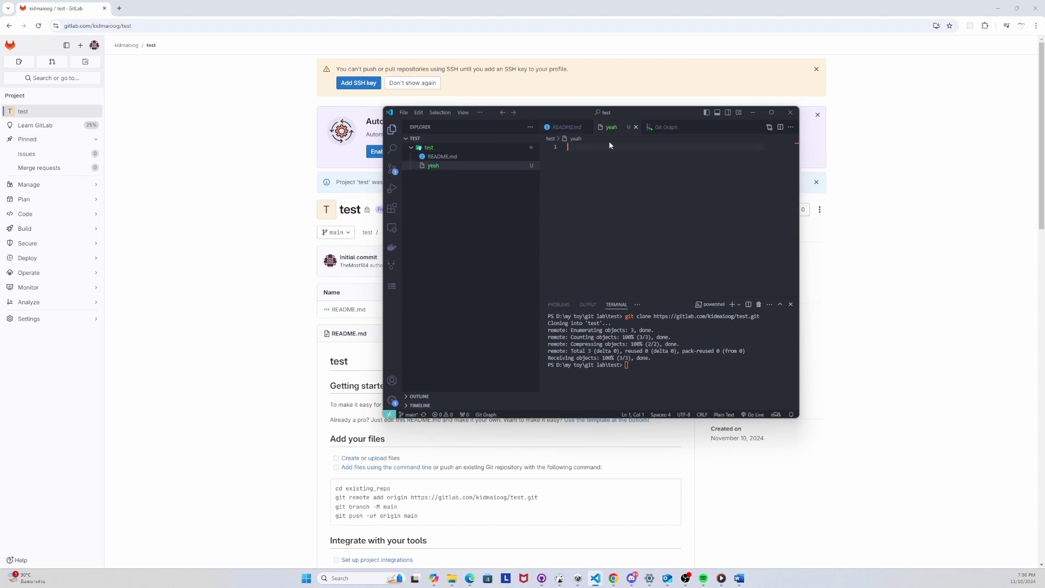
- Enter the text git in the yeah file and save it
text(git)
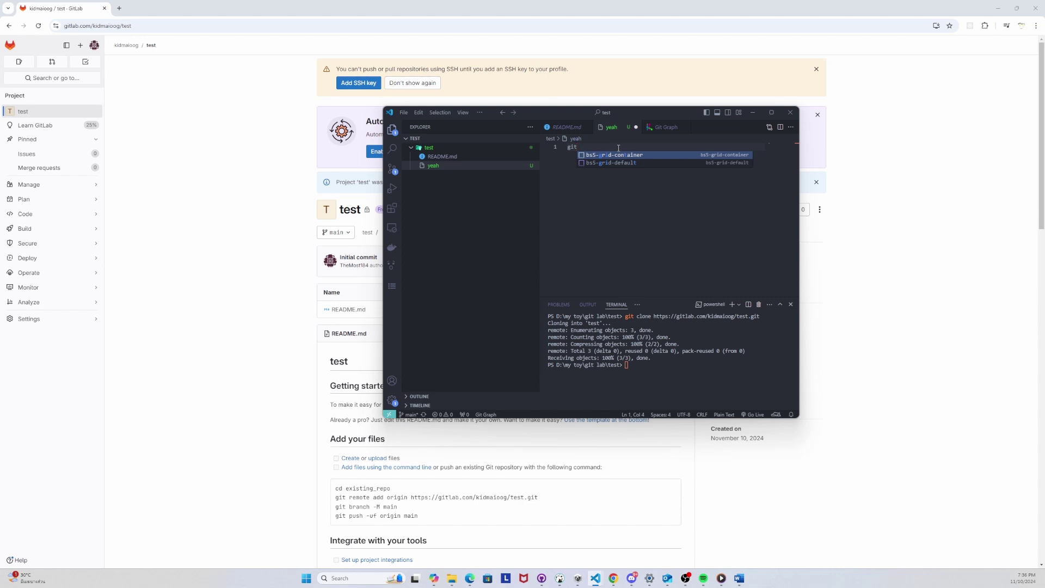
key(ctrl+s)
click(523, 170)
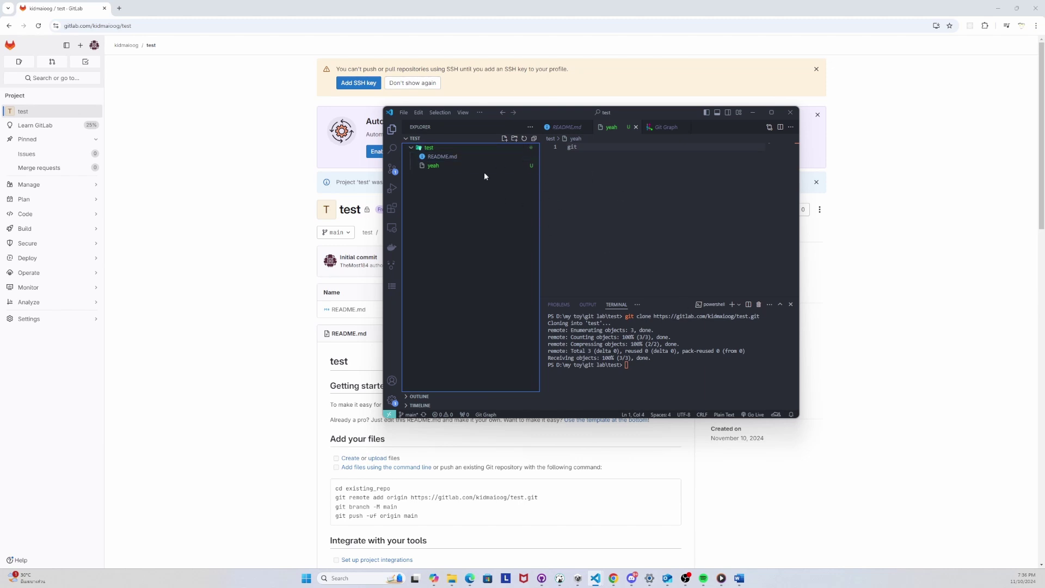
- Run git status in the terminal from the outer test folder
click(661, 371)
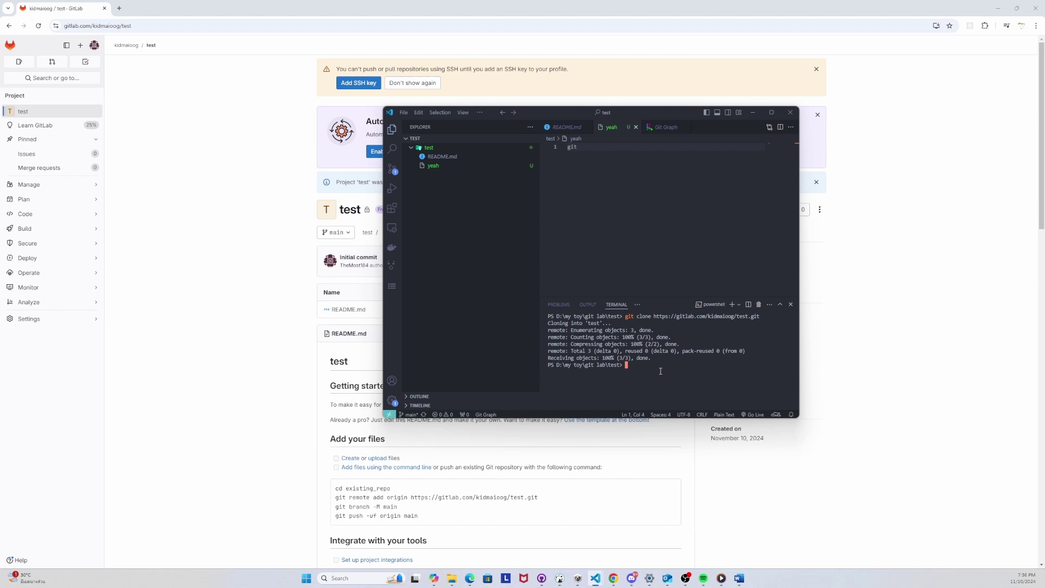
text(git status)
key(Return)
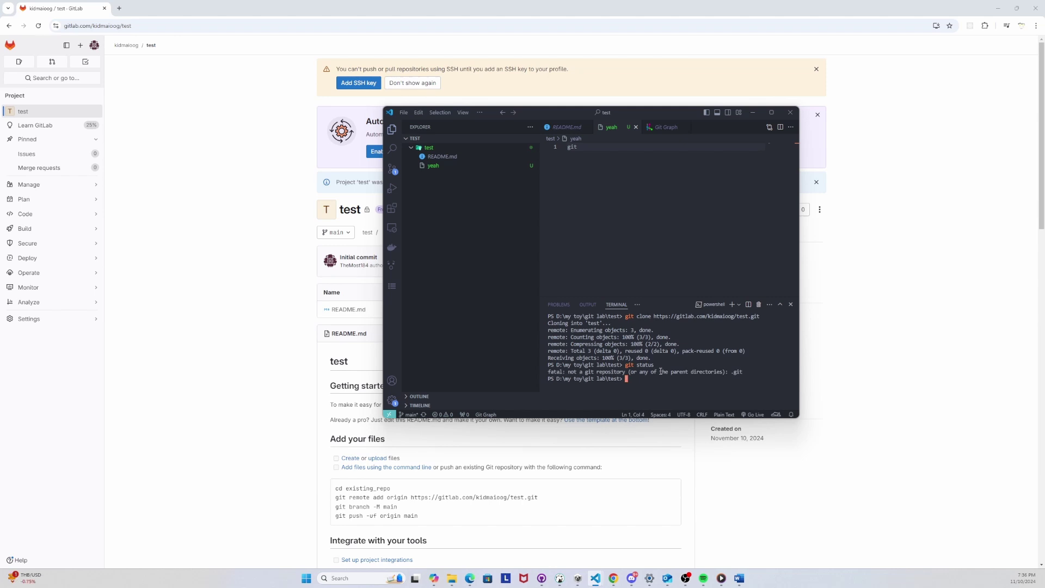
- Change into the cloned repository in the terminal with cd .\test\ and run git status there
text(git)
key(BackSpace)
key(BackSpace)
key(BackSpace)
key(BackSpace)
text(cd .\test\)
key(Return)
text(git status)
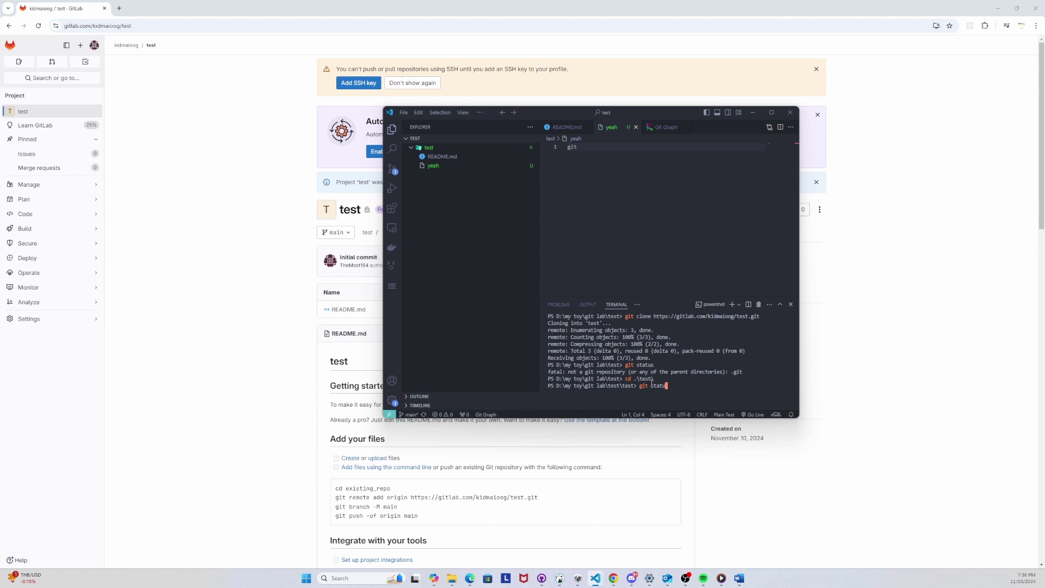
key(Return)
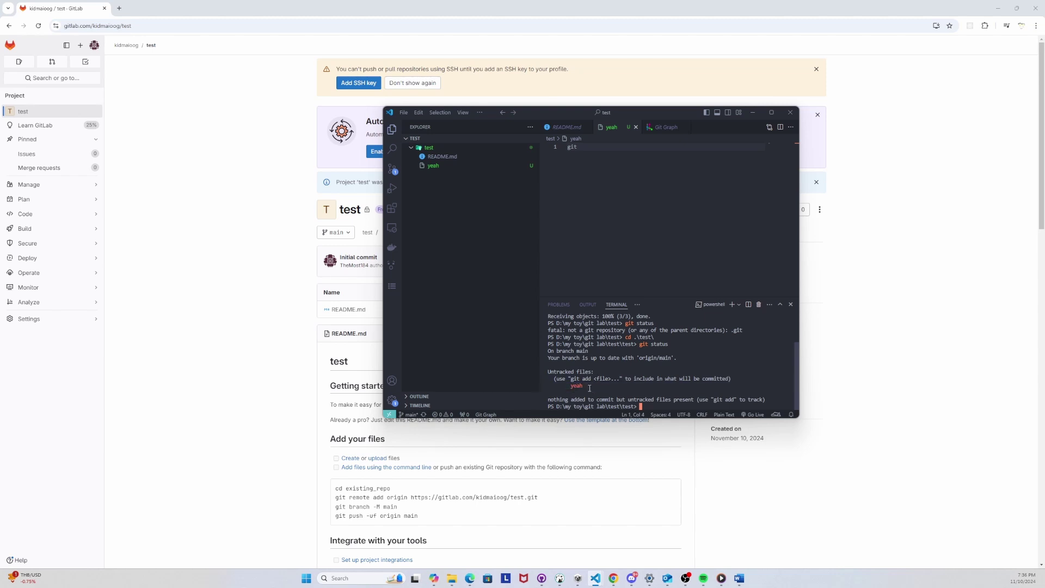
- Stage the yeah file with git add . and check the staging with git status
triple_click(577, 386)
click(578, 386)
triple_click(578, 387)
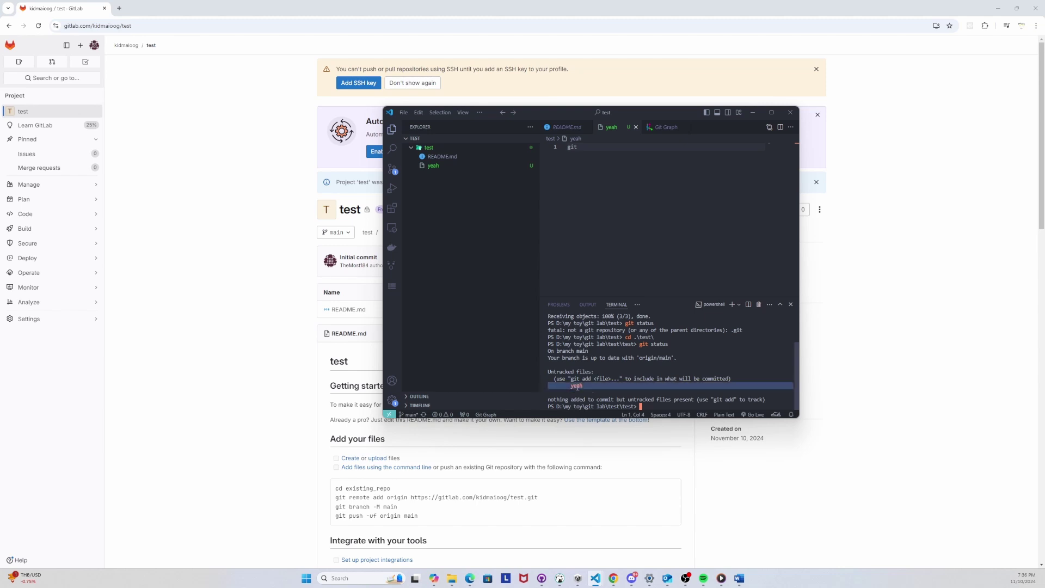
key(ctrl+c)
click(632, 414)
key(Escape)
double_click(655, 407)
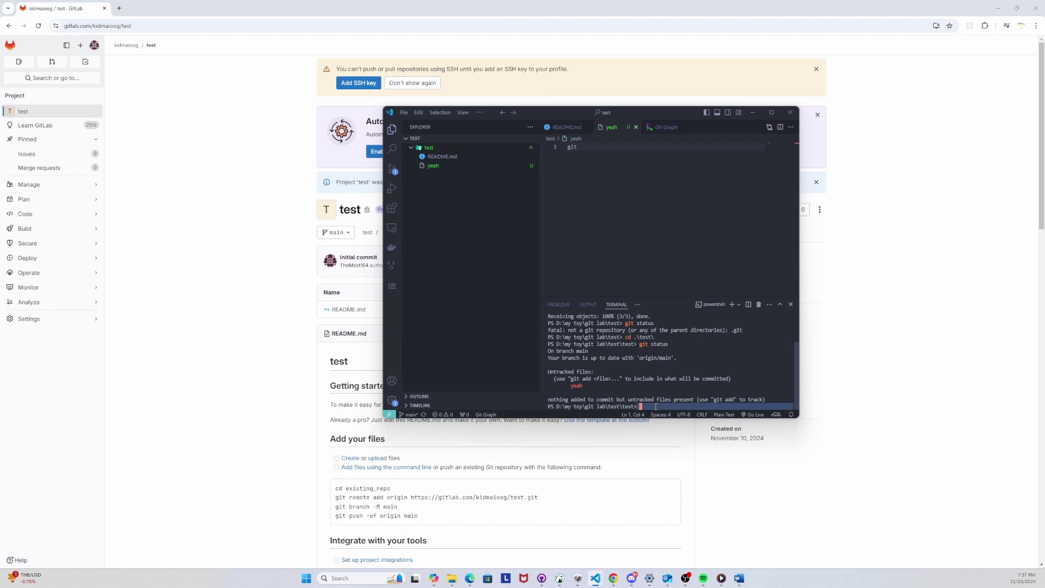
text(git )
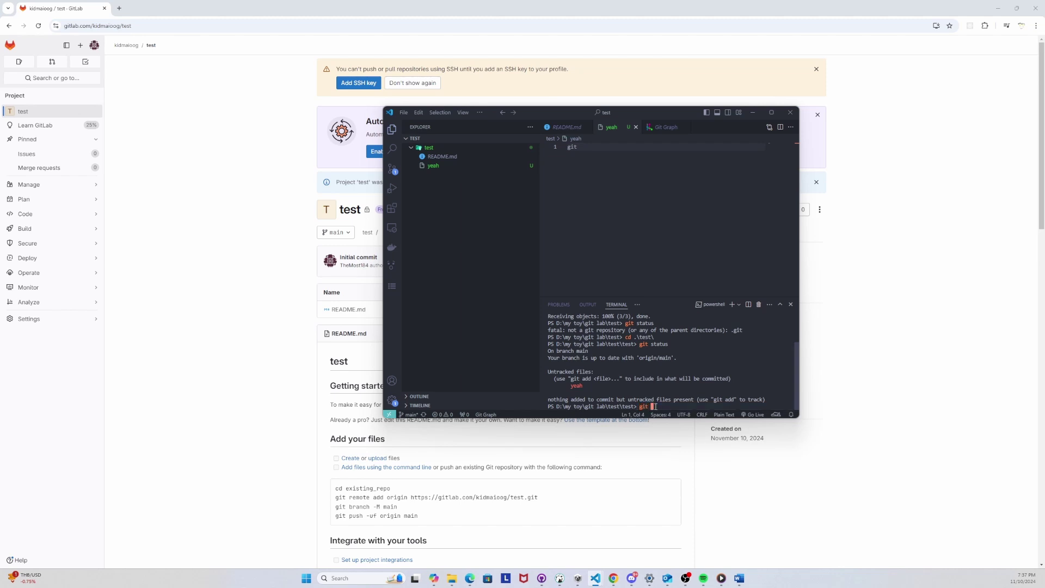
text(add .)
key(Return)
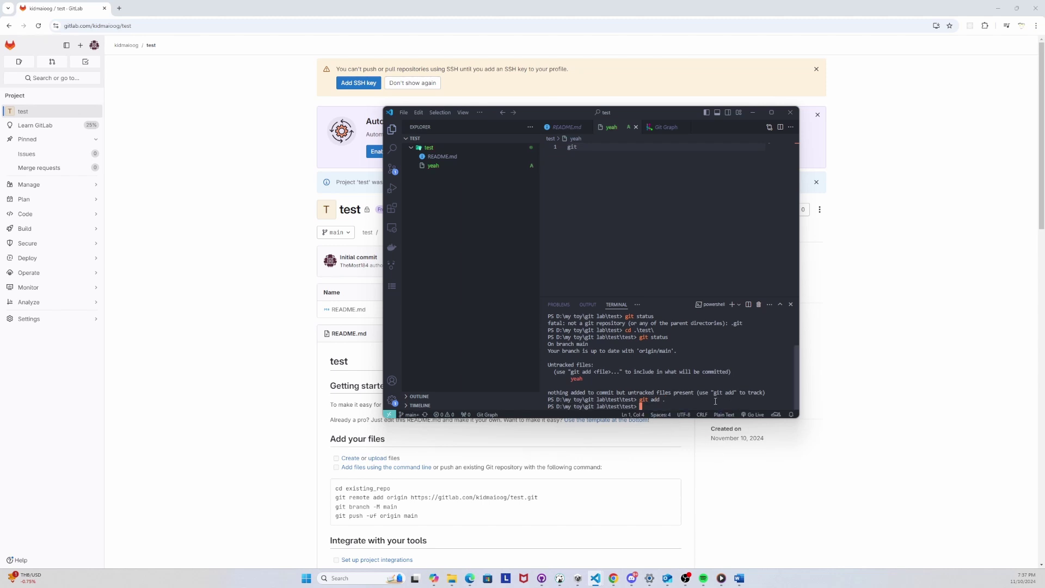
text(git status)
key(Return)
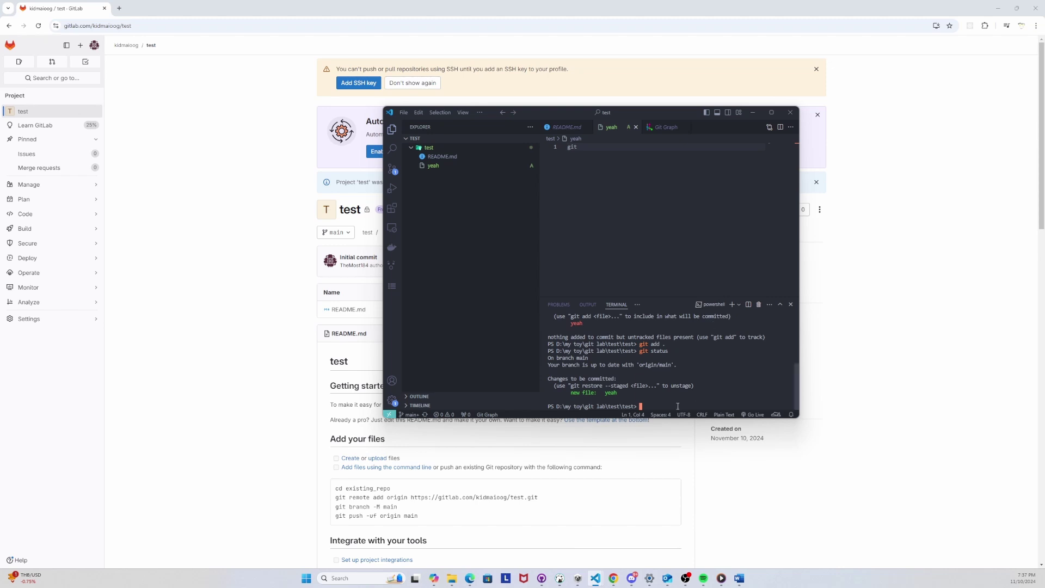
- Commit the staged file using git commit -m with the message "add file yeah"
text(git commit )
text(")
key(BackSpace)
text(add file yeah")
key(Left)
key(Left)
key(Left)
key(Left)
key(Left)
key(Left)
key(Left)
key(Left)
key(Left)
key(Left)
key(Left)
key(Left)
key(Left)
key(Left)
key(Left)
key(Left)
text(-m)
key(Return)
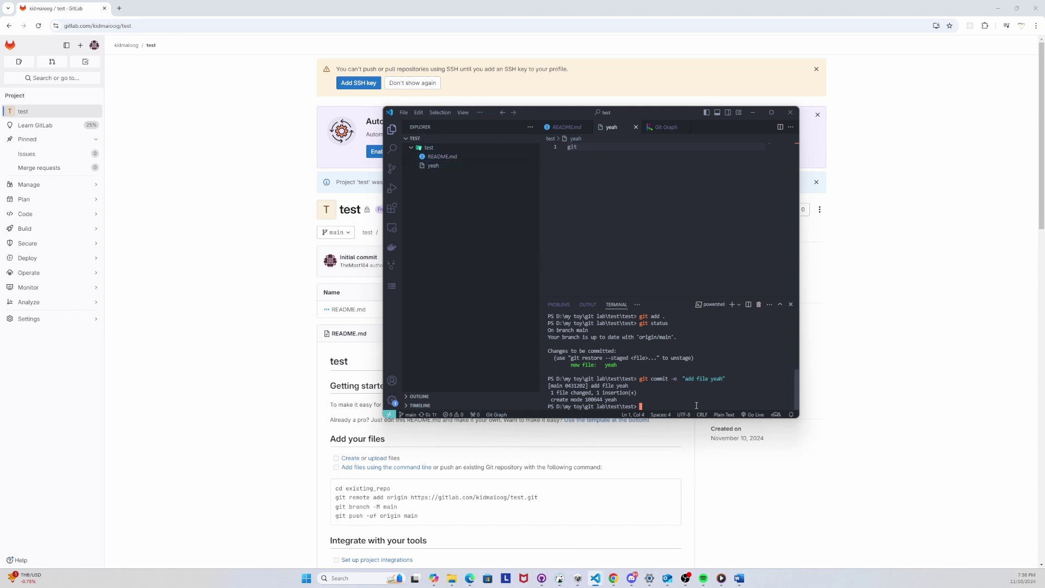
- Push the commit to GitLab by running git push origin main in the terminal
text(git push)
key(alt+Tab)
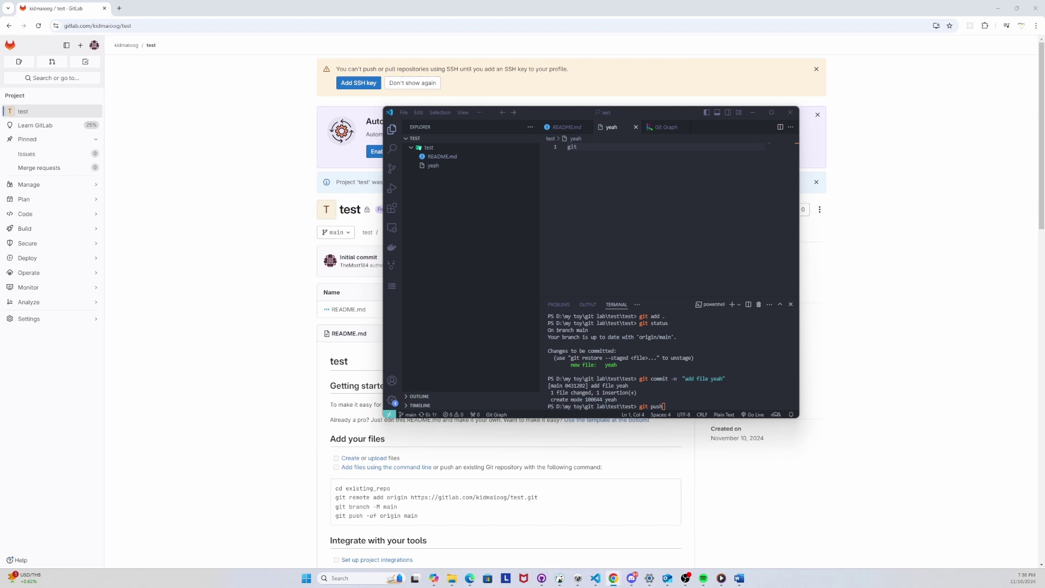
click(710, 407)
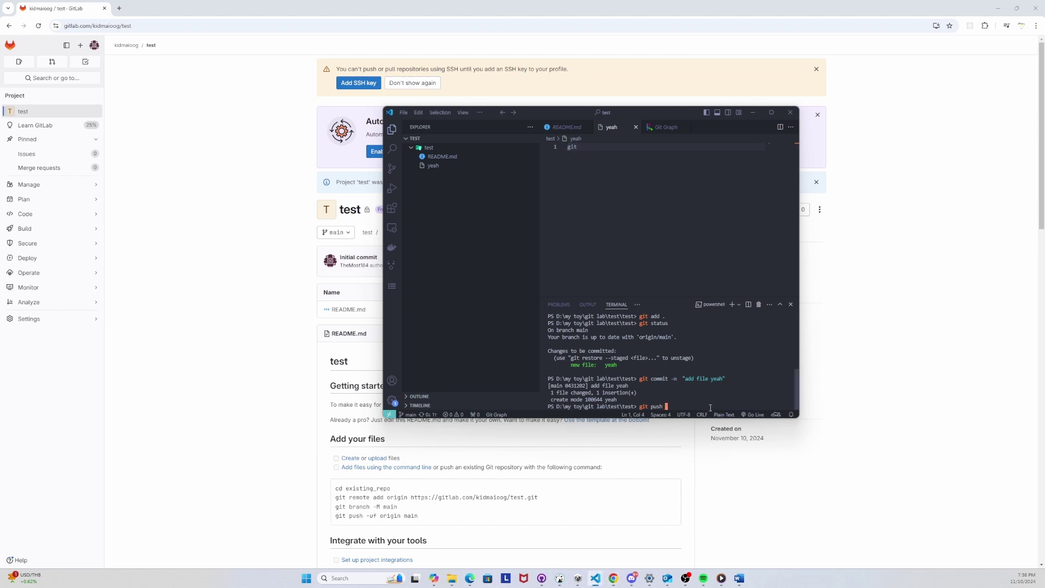
text(origin main)
key(Return)
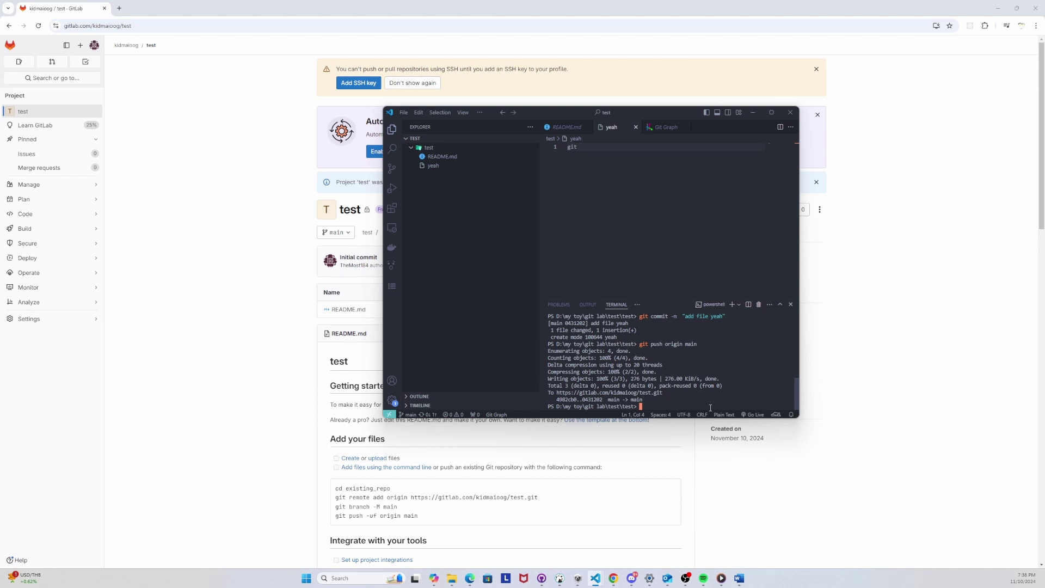
- Open the commit history in Git Graph and inspect the initial commit's details
click(484, 414)
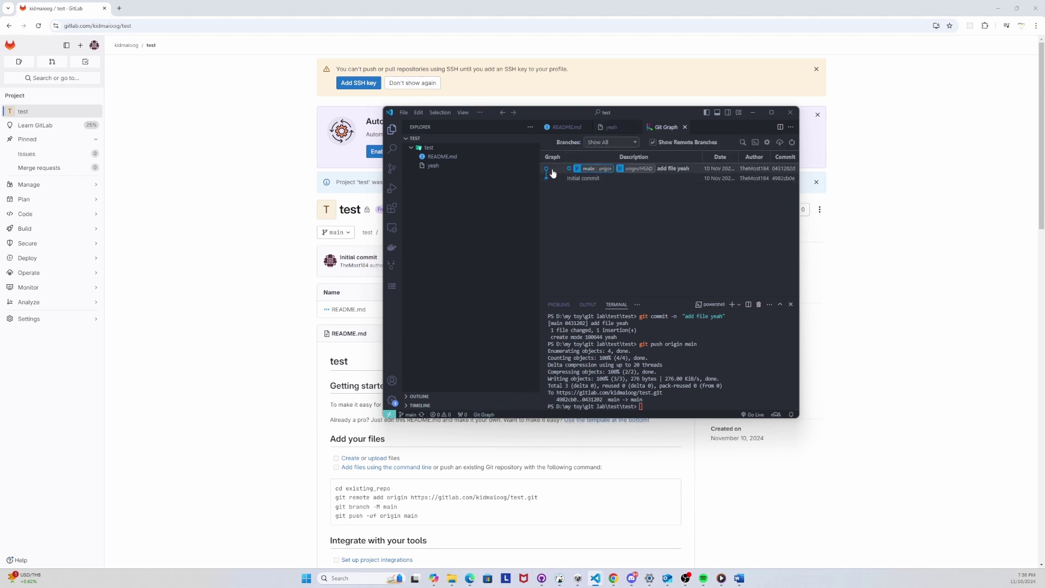
click(638, 179)
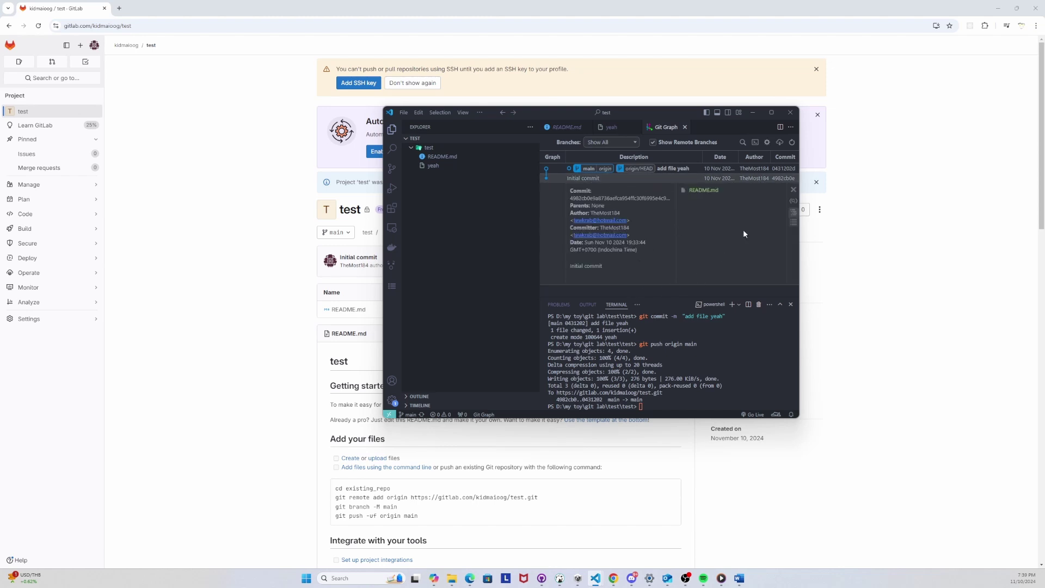
click(757, 178)
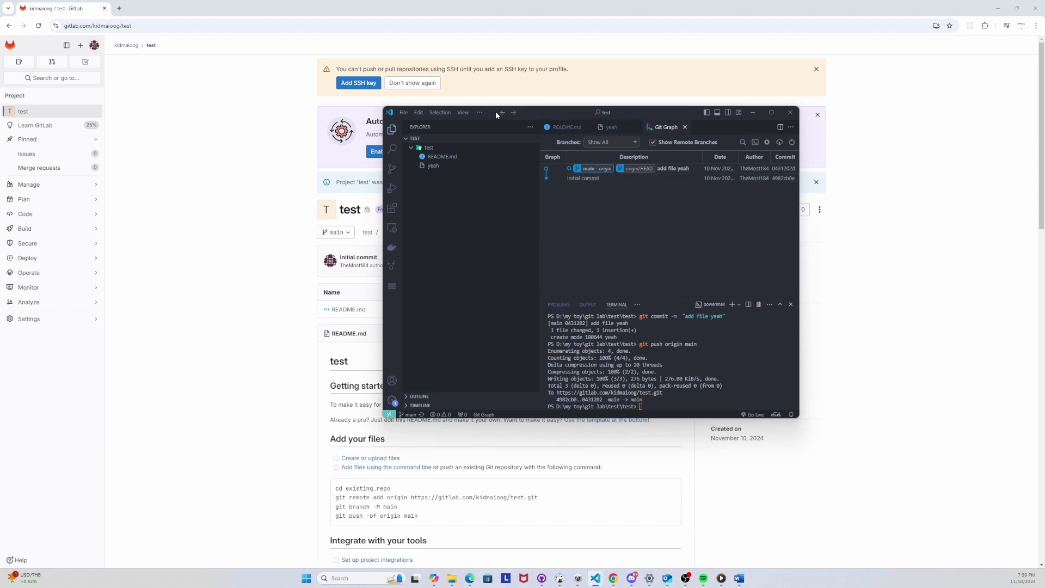
- Switch to the GitLab test project in Chrome and reload its page to check the pushed changes
key(alt+Tab)
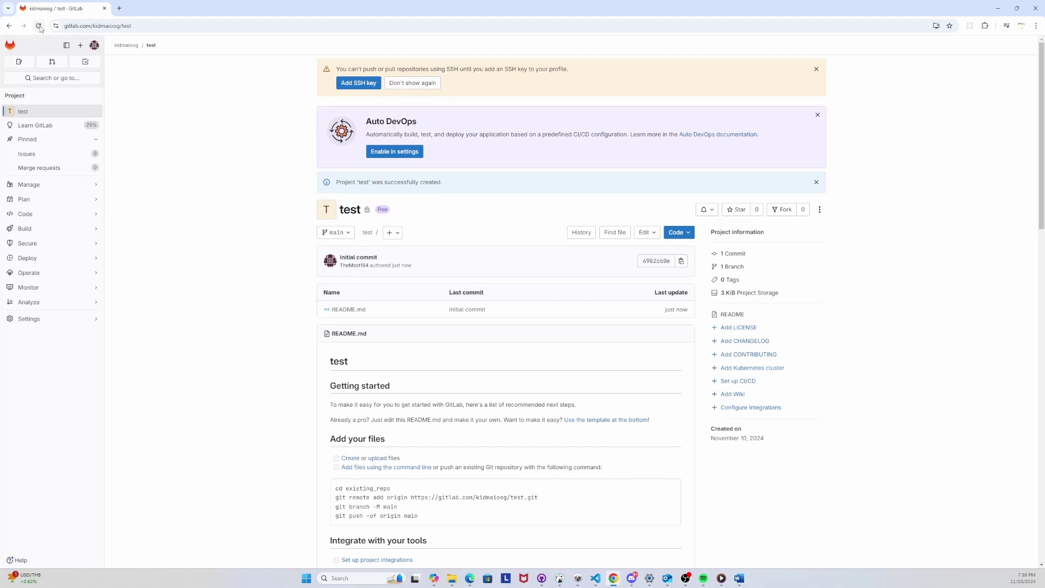
click(39, 26)
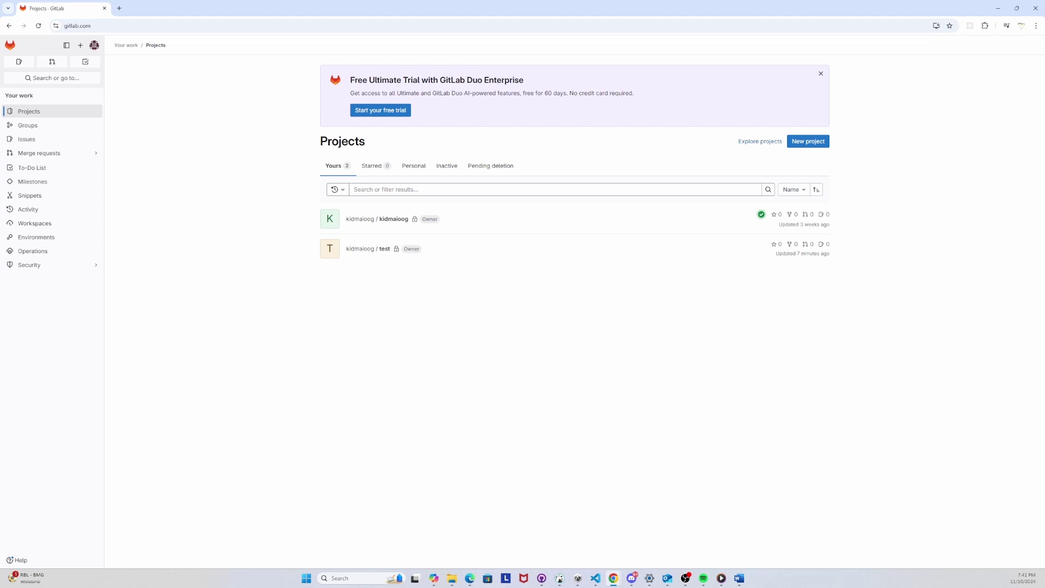
key(alt+Tab)
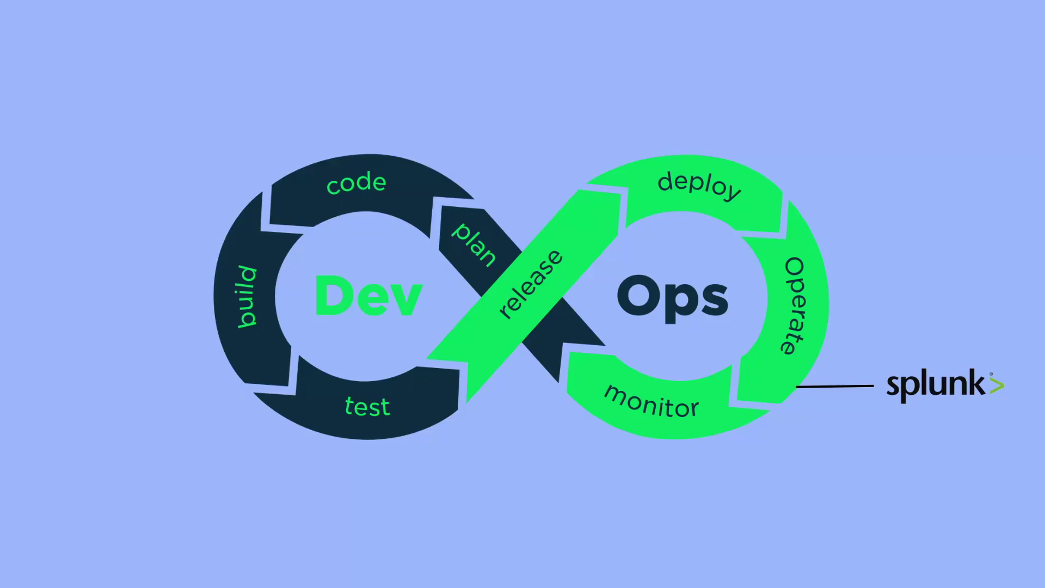